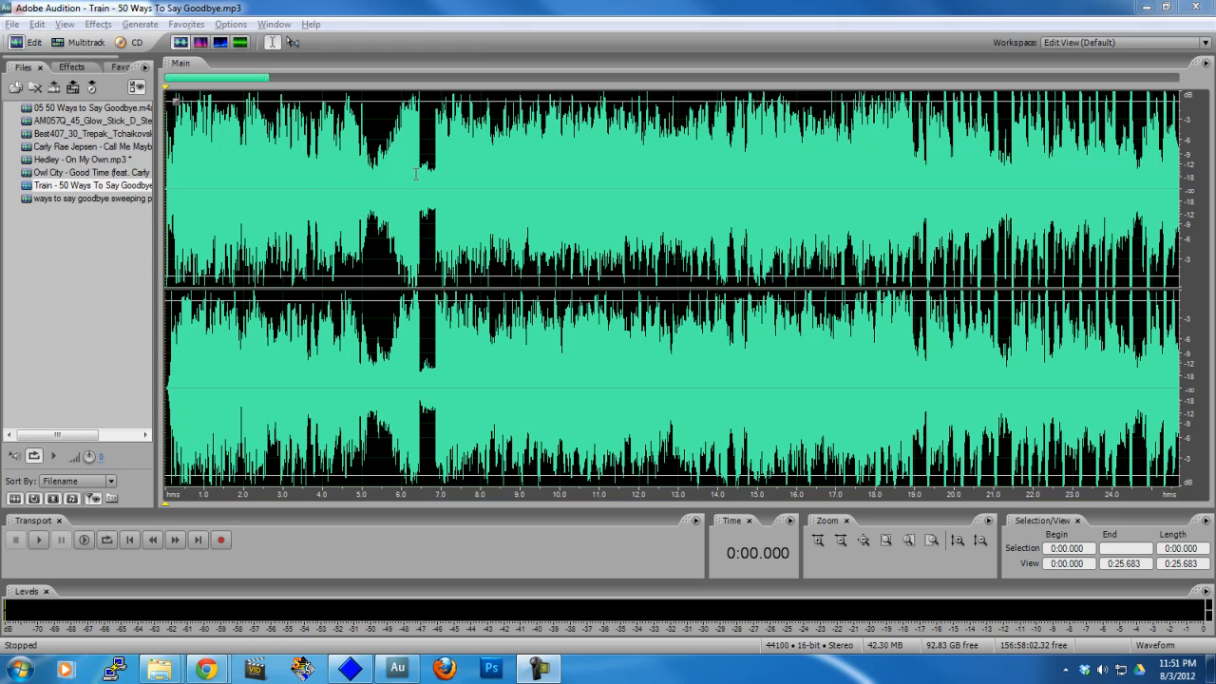
# Play back a passage of the Train song's waveform, starting after the quiet gap, and stop it
pyautogui.click(352, 231)
pyautogui.scroll(3, 301, 228)
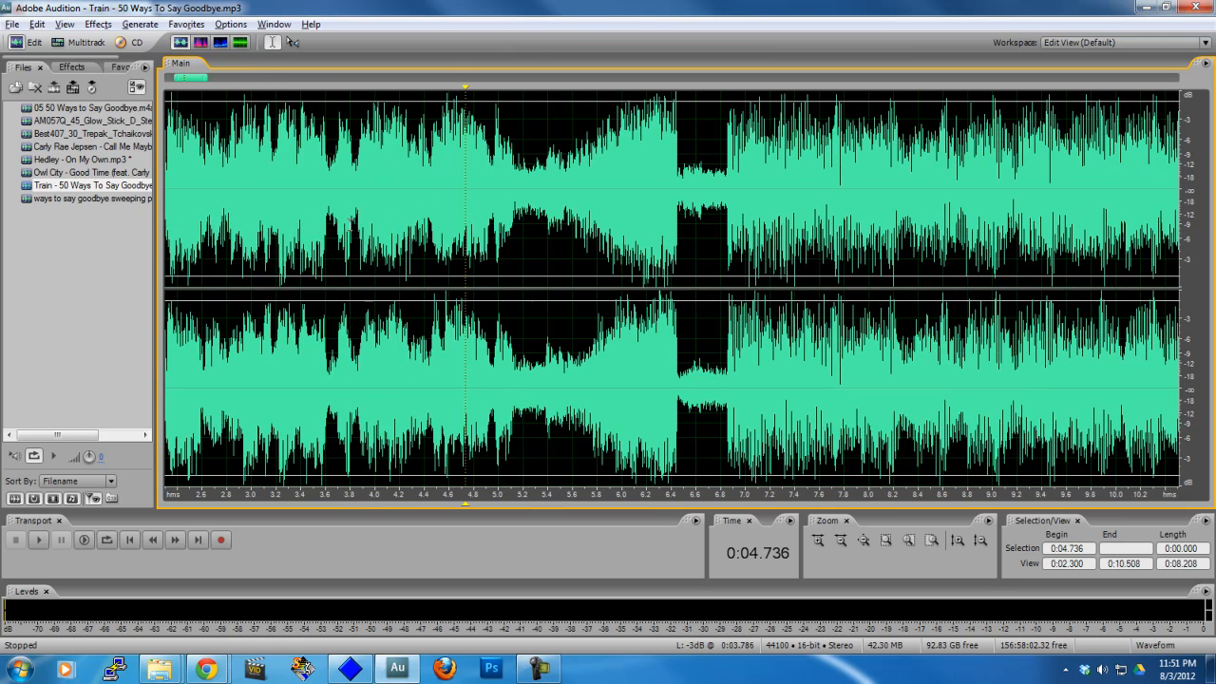
pyautogui.scroll(-2, 323, 228)
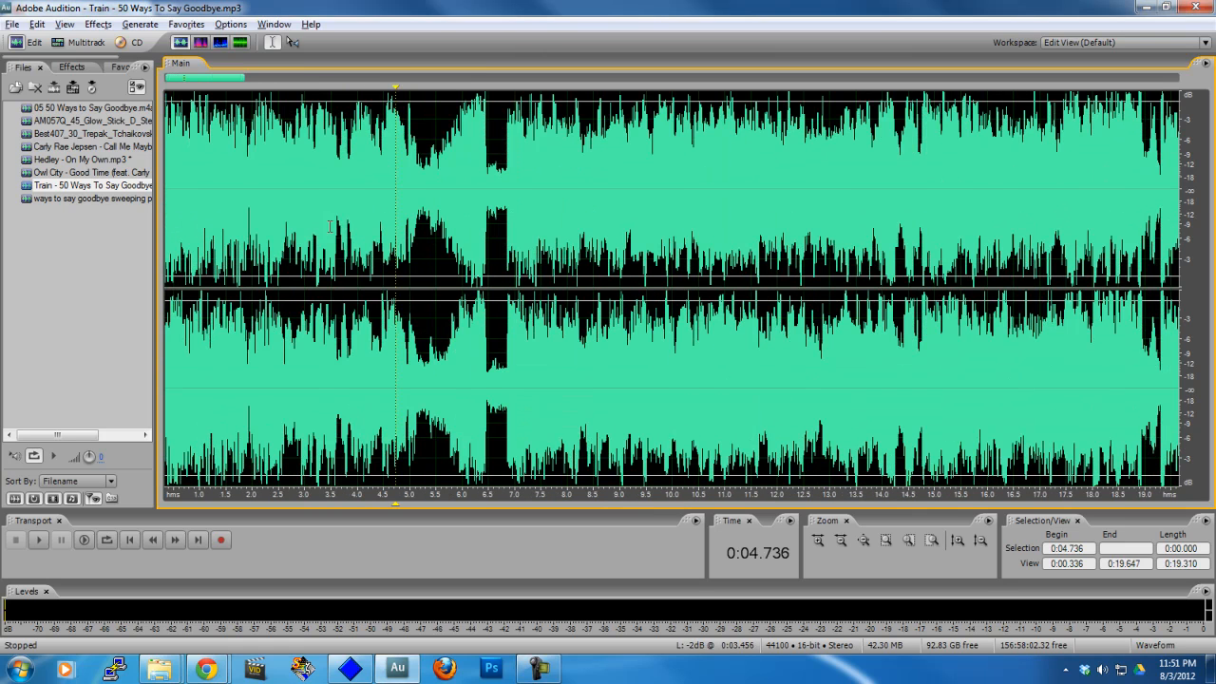
pyautogui.click(777, 242)
pyautogui.click(829, 214)
pyautogui.click(838, 214)
pyautogui.click(857, 217)
pyautogui.click(823, 209)
pyautogui.click(829, 213)
pyautogui.press('space')
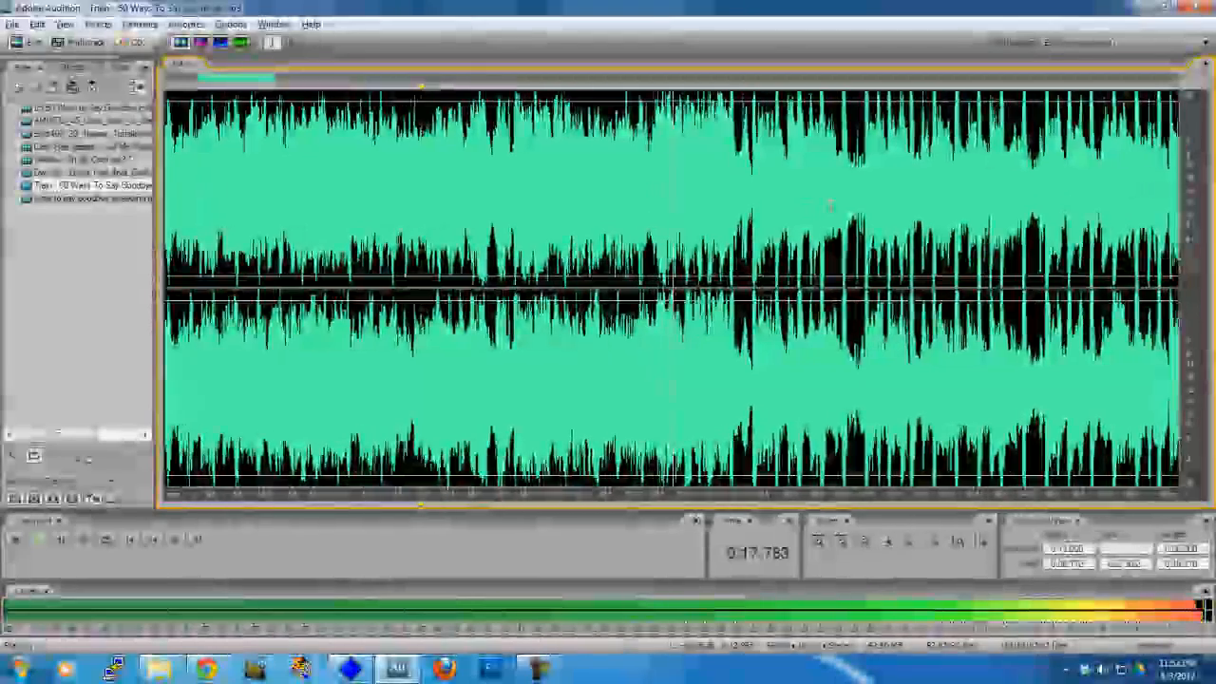
pyautogui.press('space')
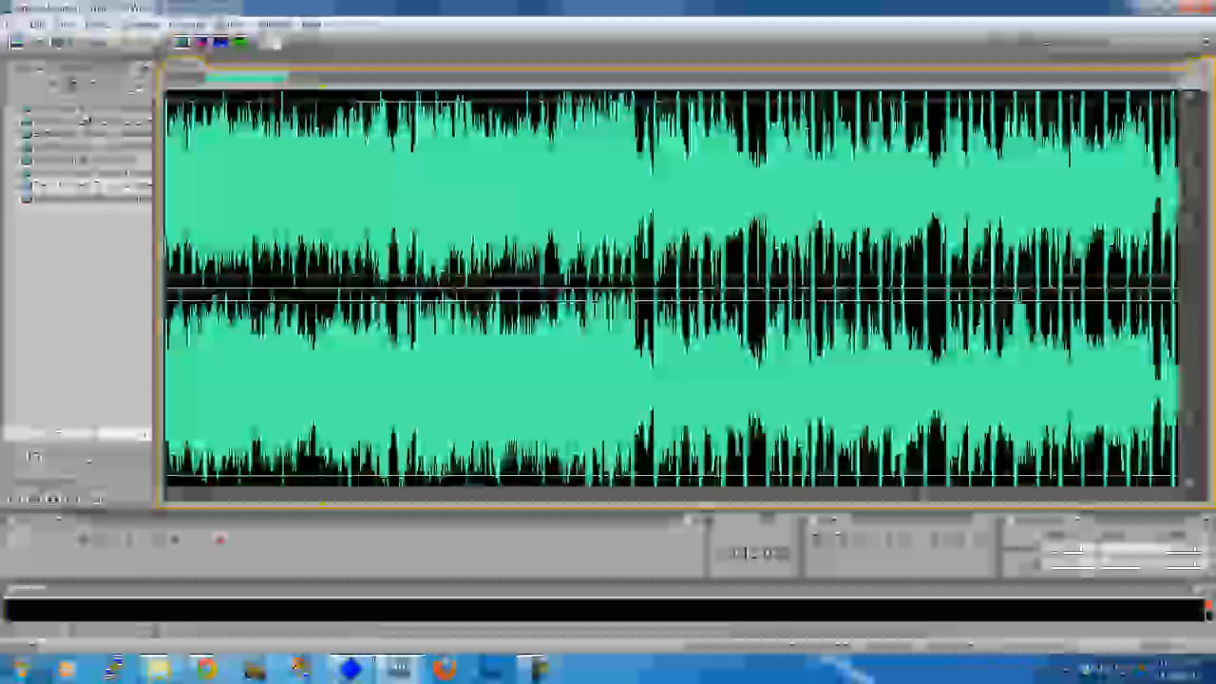
# Open ways to say goodbye sweeping phaser.wav and play it from 0:11.500
pyautogui.doubleClick(95, 197)
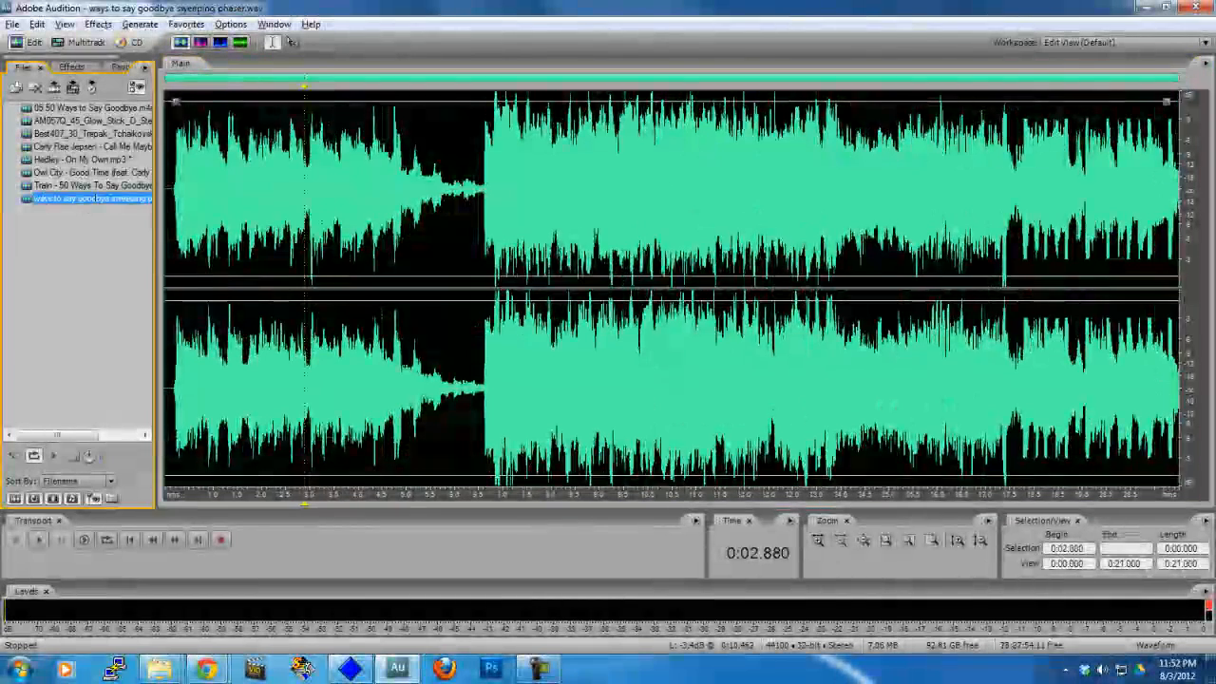
pyautogui.click(762, 254)
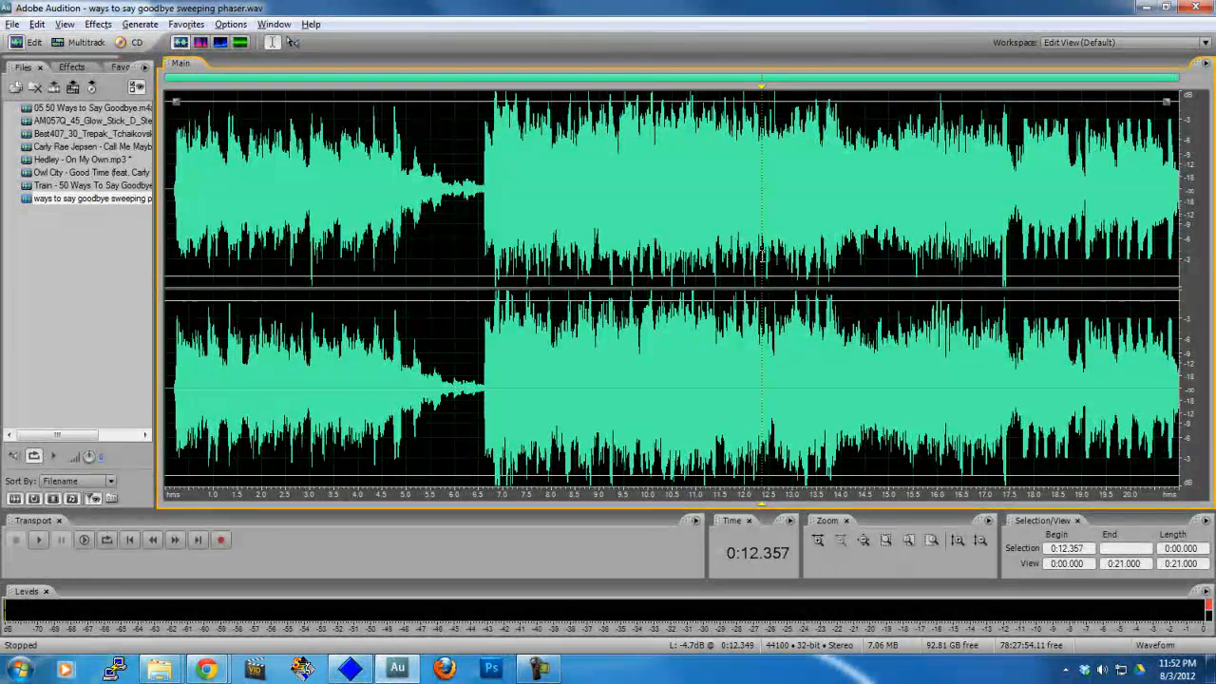
pyautogui.click(719, 271)
pyautogui.press('space')
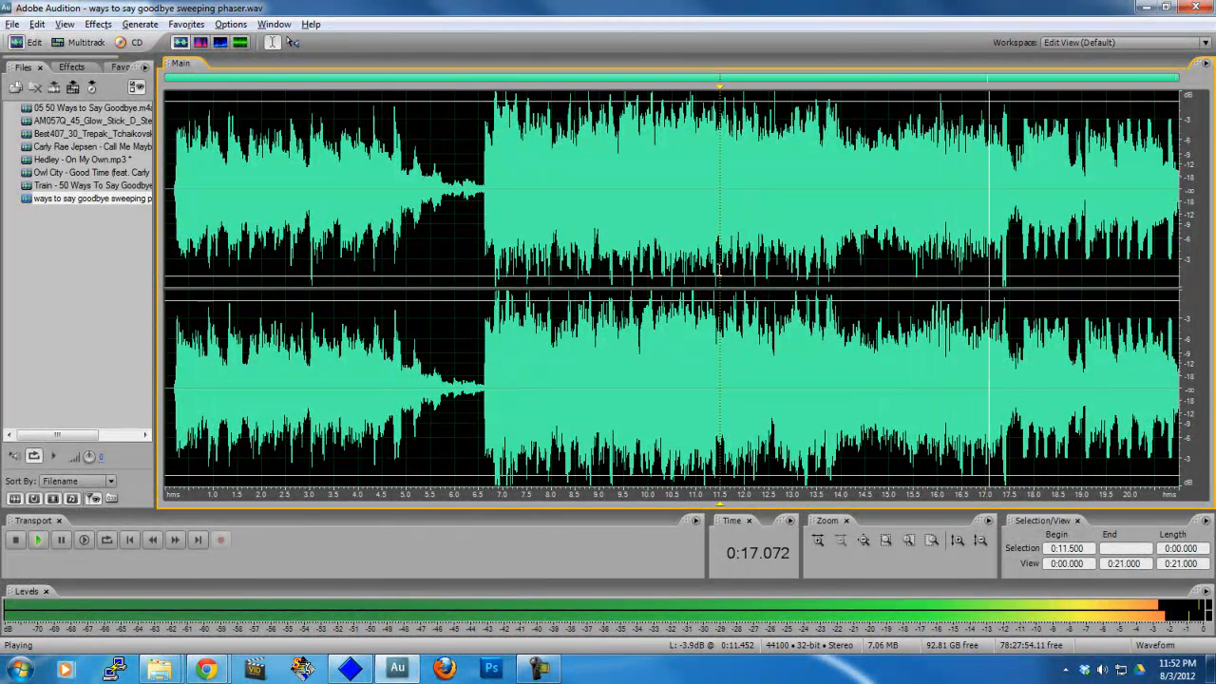
pyautogui.press('space')
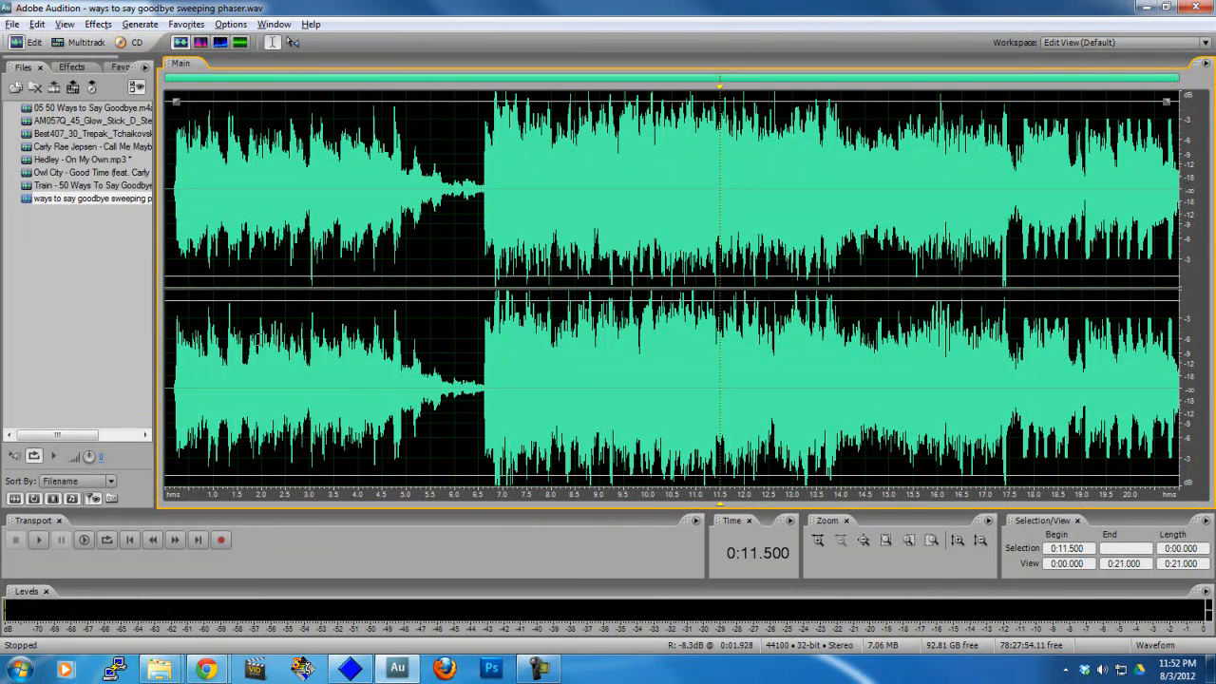
# Switch to Chrome and open the Tap for Beats Per Minute page on all8.com from the search results
pyautogui.click(206, 668)
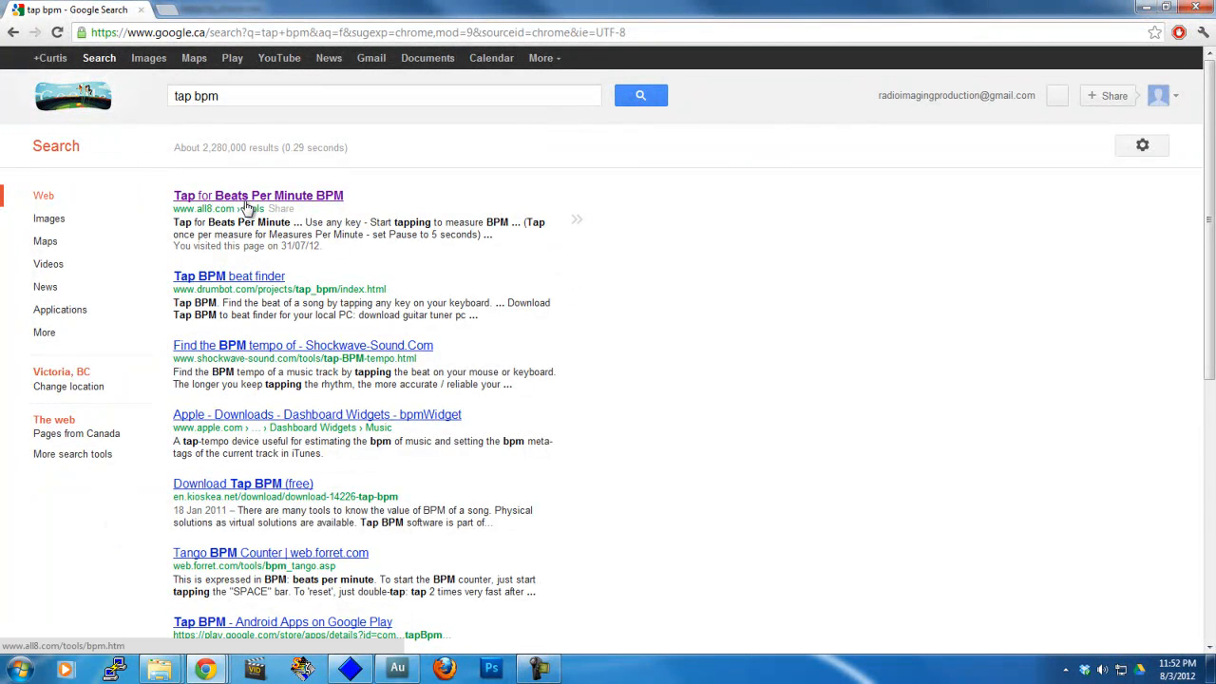
pyautogui.click(246, 204)
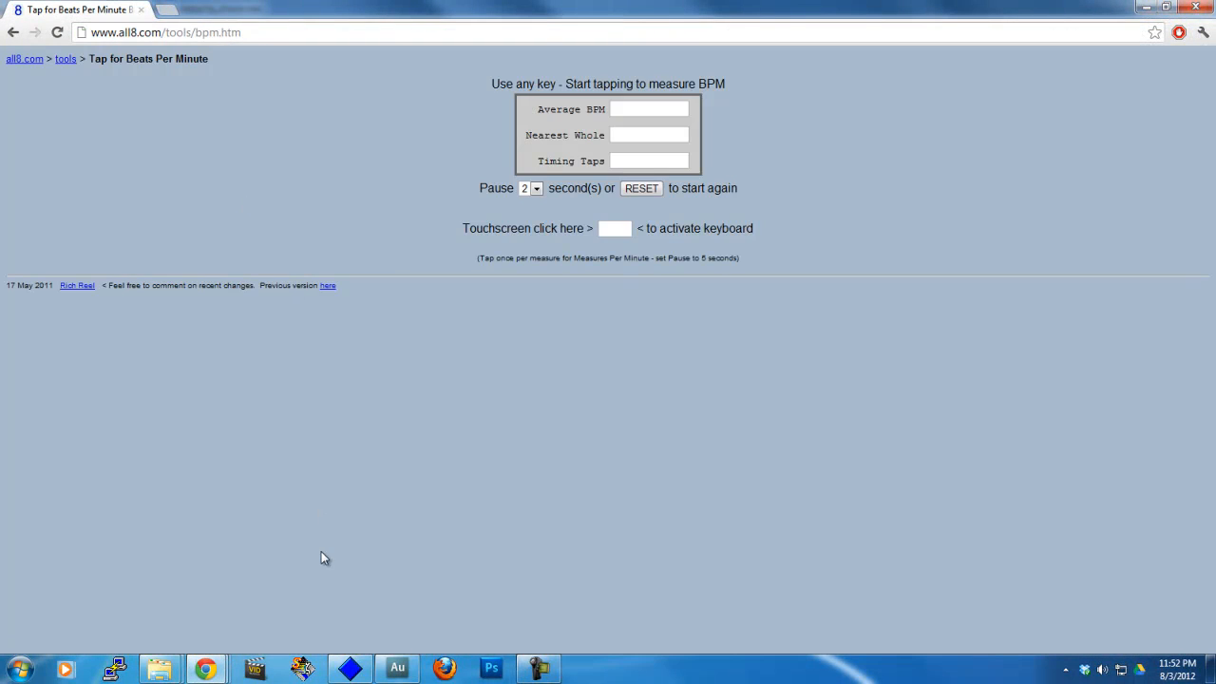
# Play the Train track in Adobe Audition, tap its beat on the Chrome BPM page to measure the tempo, and return to Audition
pyautogui.click(397, 669)
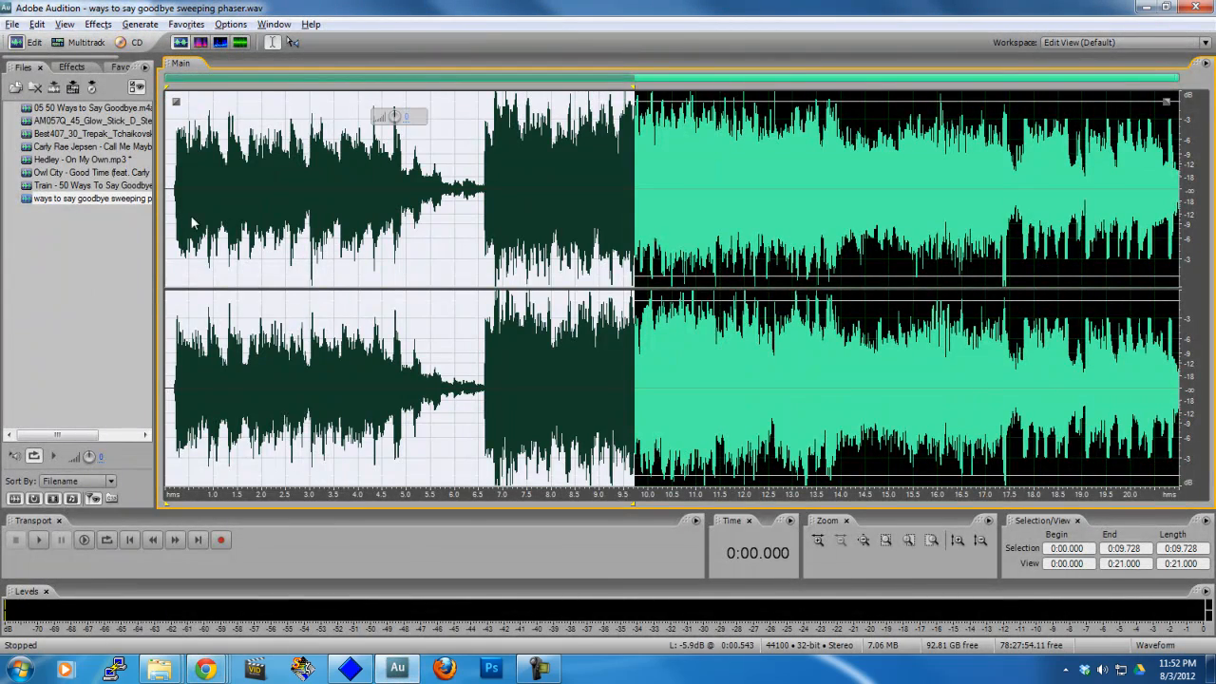
pyautogui.doubleClick(90, 185)
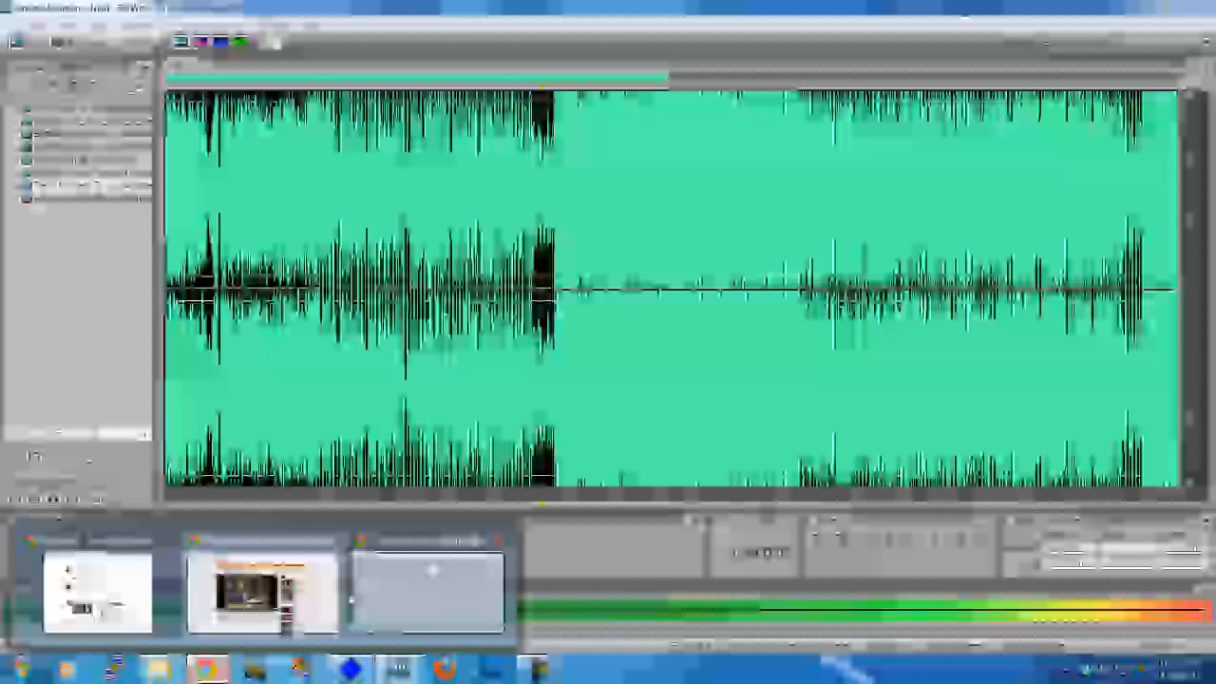
pyautogui.click(424, 607)
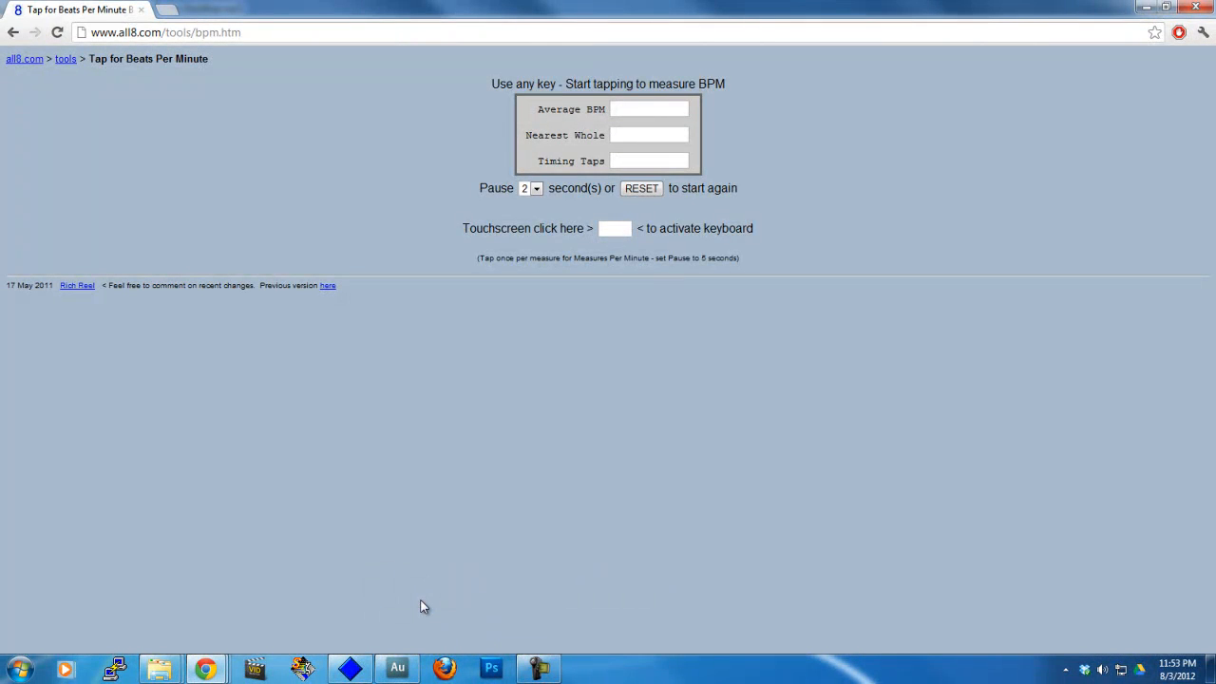
pyautogui.press('space')
pyautogui.press('space')
pyautogui.press('space')
pyautogui.press('space')
pyautogui.press('space')
pyautogui.press('space')
pyautogui.press('space')
pyautogui.press('space')
pyautogui.press('space')
pyautogui.press('space')
pyautogui.press('space')
pyautogui.press('space')
pyautogui.press('space')
pyautogui.press('space')
pyautogui.press('space')
pyautogui.press('space')
pyautogui.press('space')
pyautogui.press('space')
pyautogui.press('space')
pyautogui.press('space')
pyautogui.press('space')
pyautogui.click(393, 670)
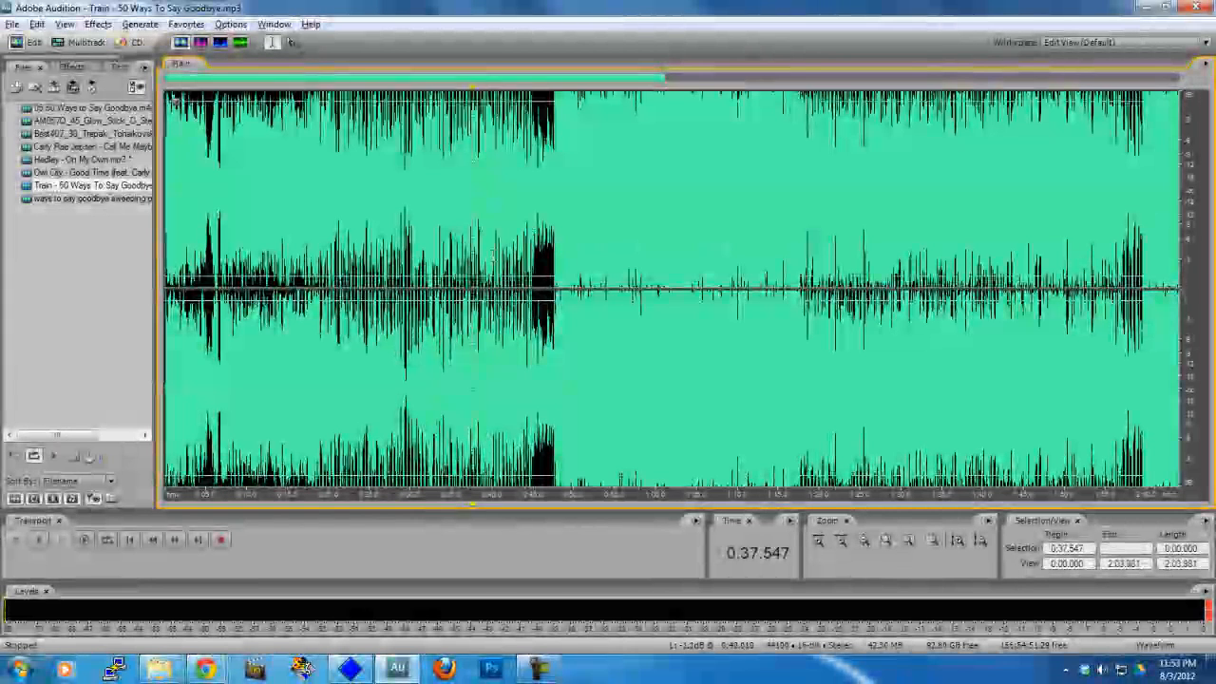
pyautogui.click(492, 256)
pyautogui.click(702, 259)
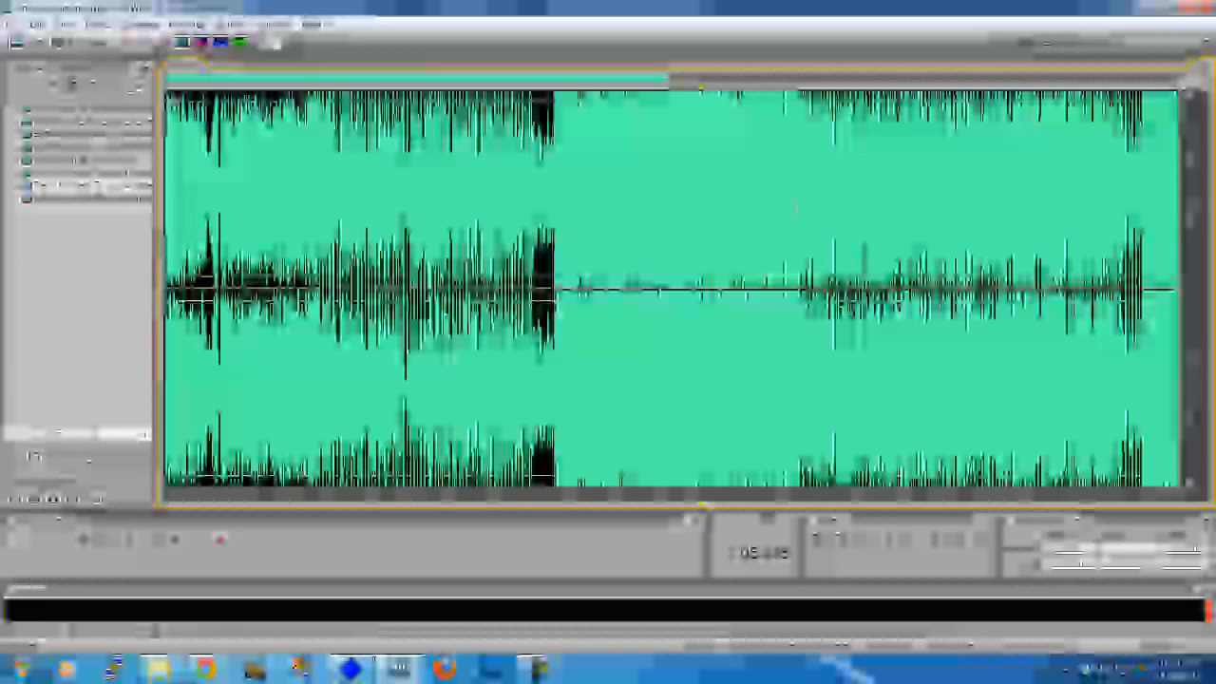
pyautogui.click(796, 208)
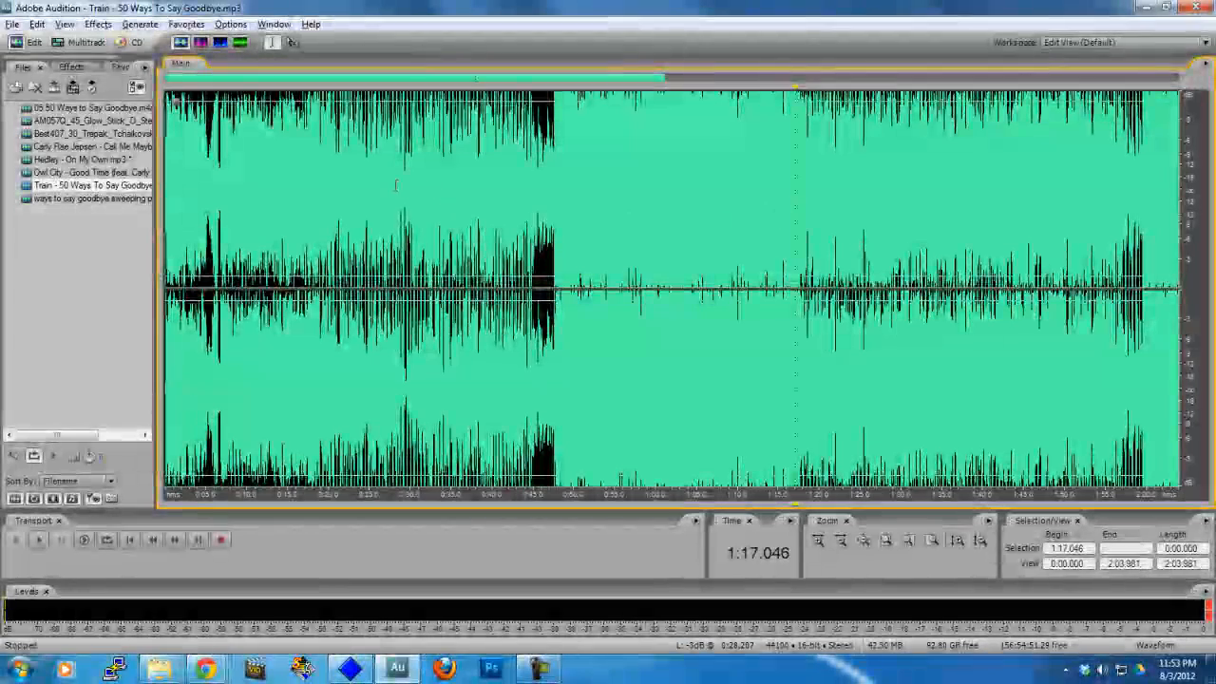
# Open 05 50 Ways to Say Goodbye.m4a and play its selected passage from 0:04.783 to 0:08.222
pyautogui.doubleClick(97, 108)
pyautogui.scroll(3, 355, 223)
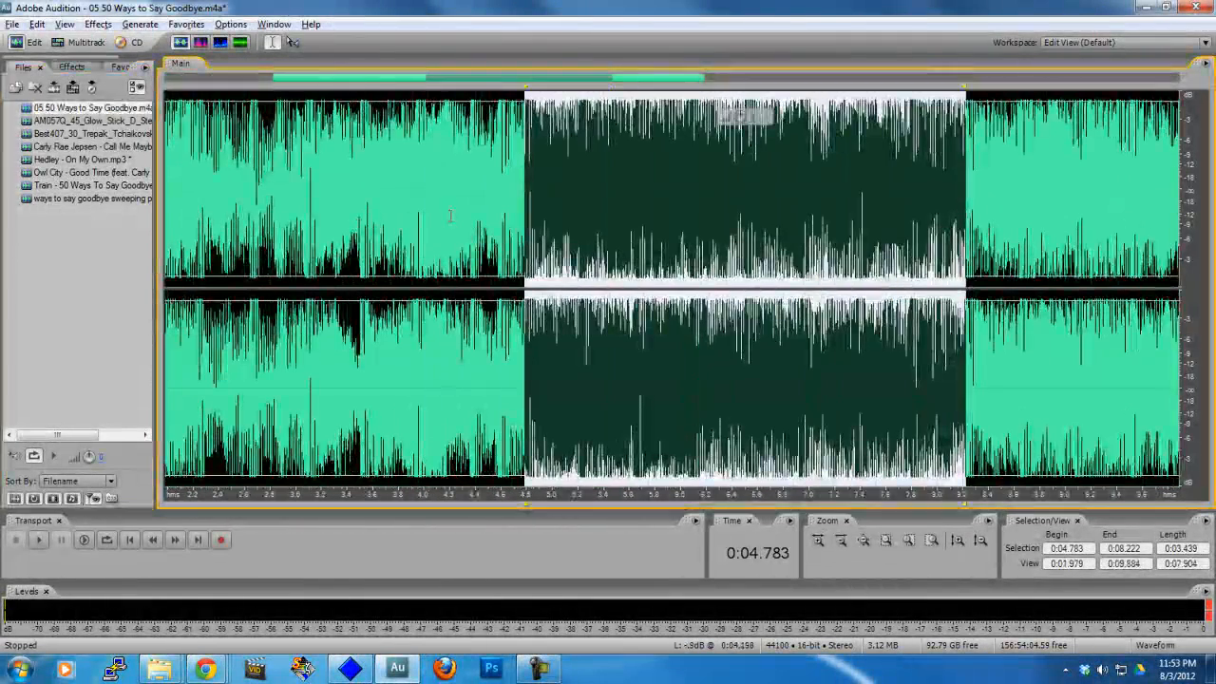
pyautogui.scroll(-3, 452, 199)
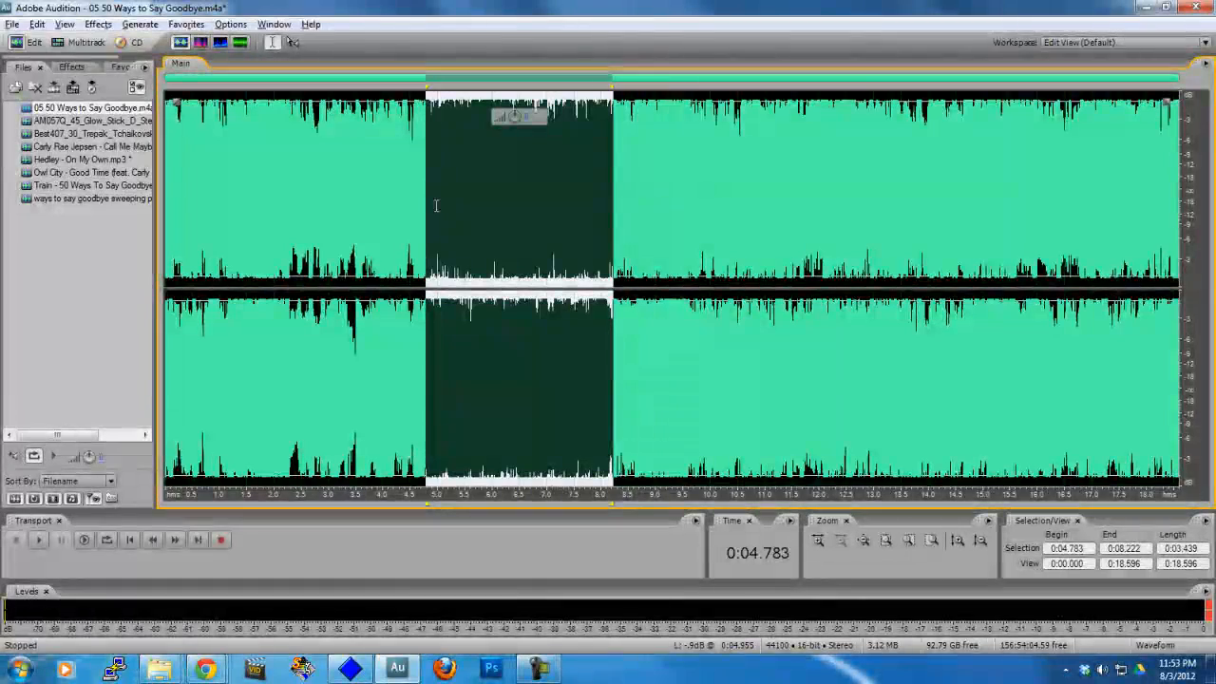
pyautogui.scroll(3, 436, 205)
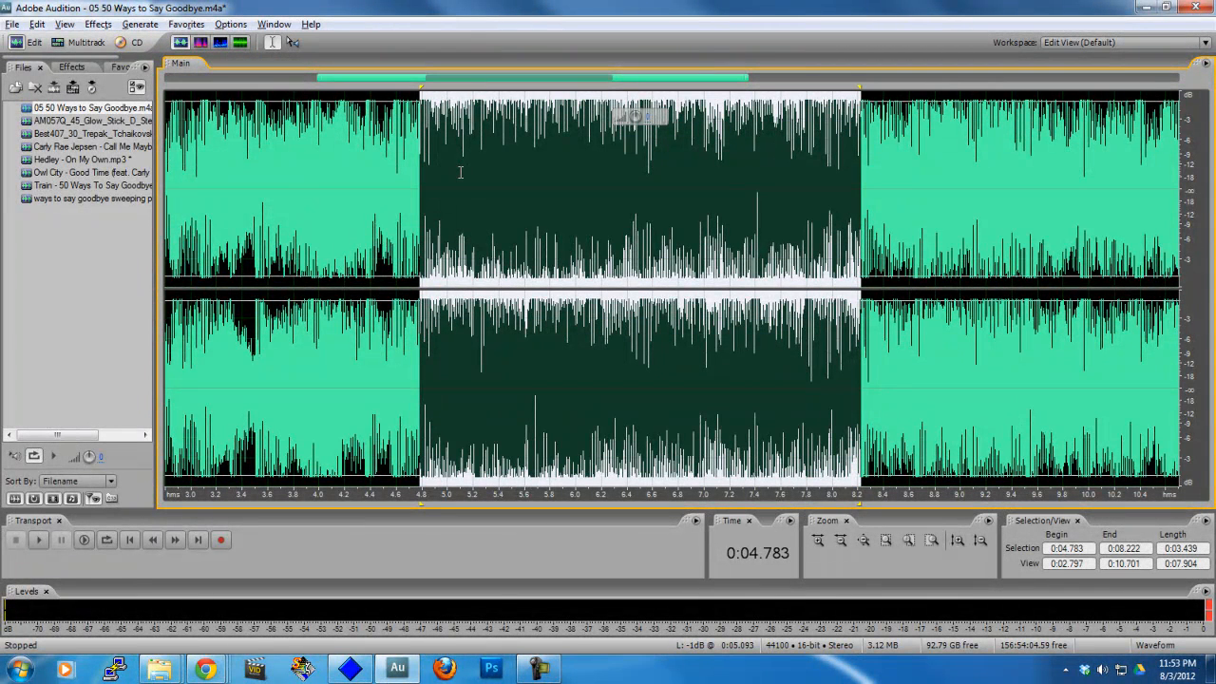
pyautogui.press('space')
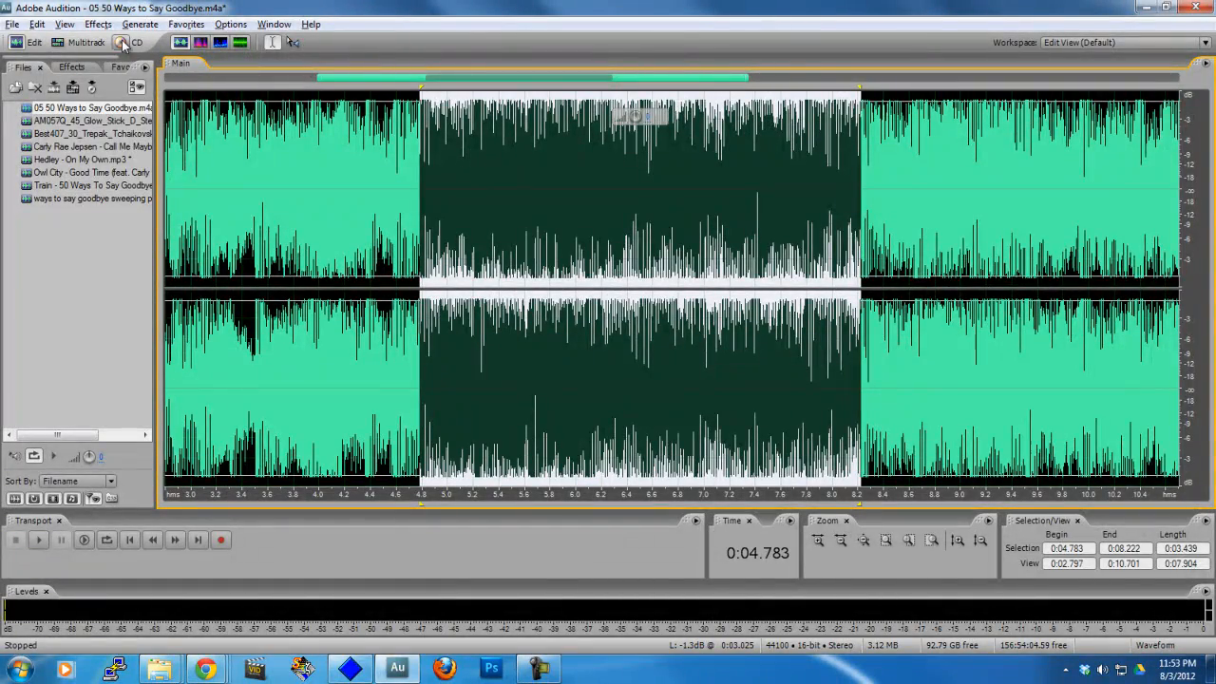
# Open the Sweeping Phaser effect for the selected passage, entering a tempo of 141 bpm and a period of 8 beats
pyautogui.click(98, 24)
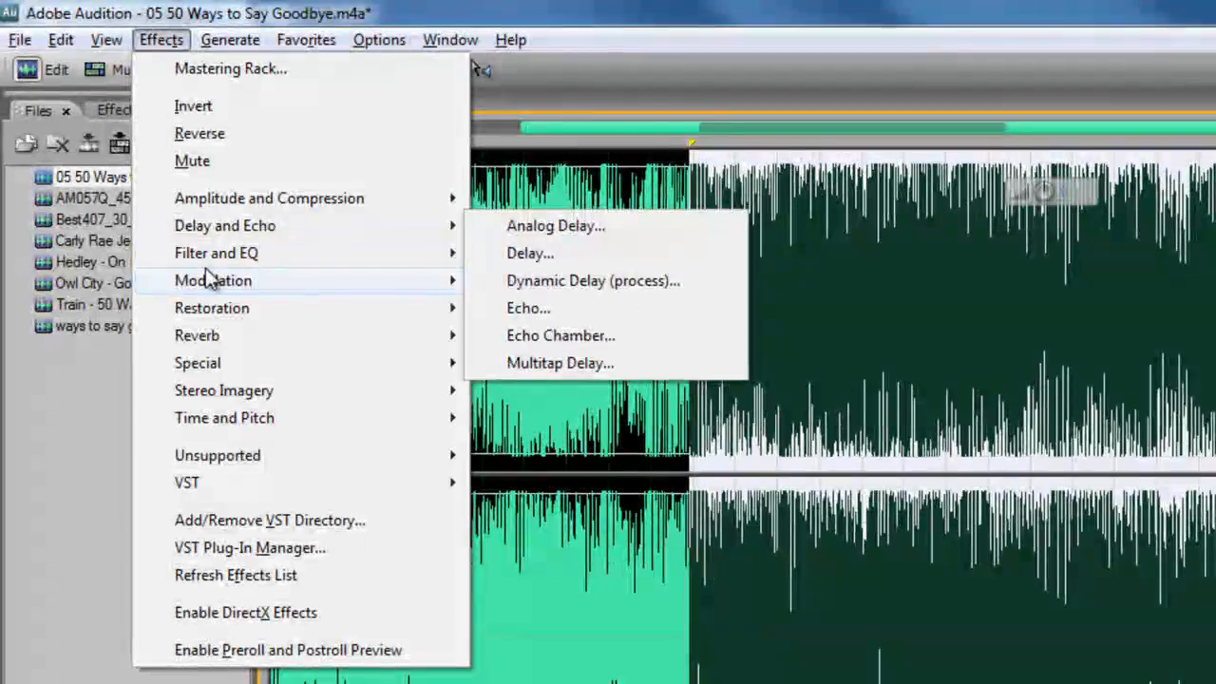
pyautogui.moveTo(162, 215)
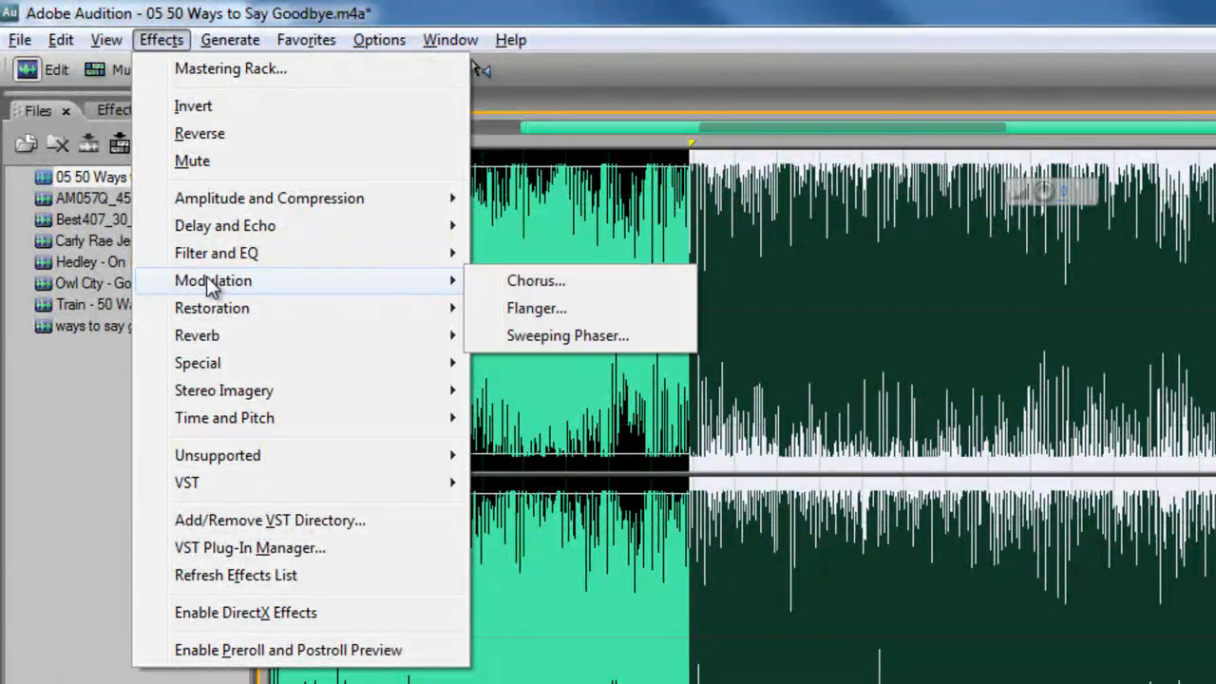
pyautogui.click(561, 335)
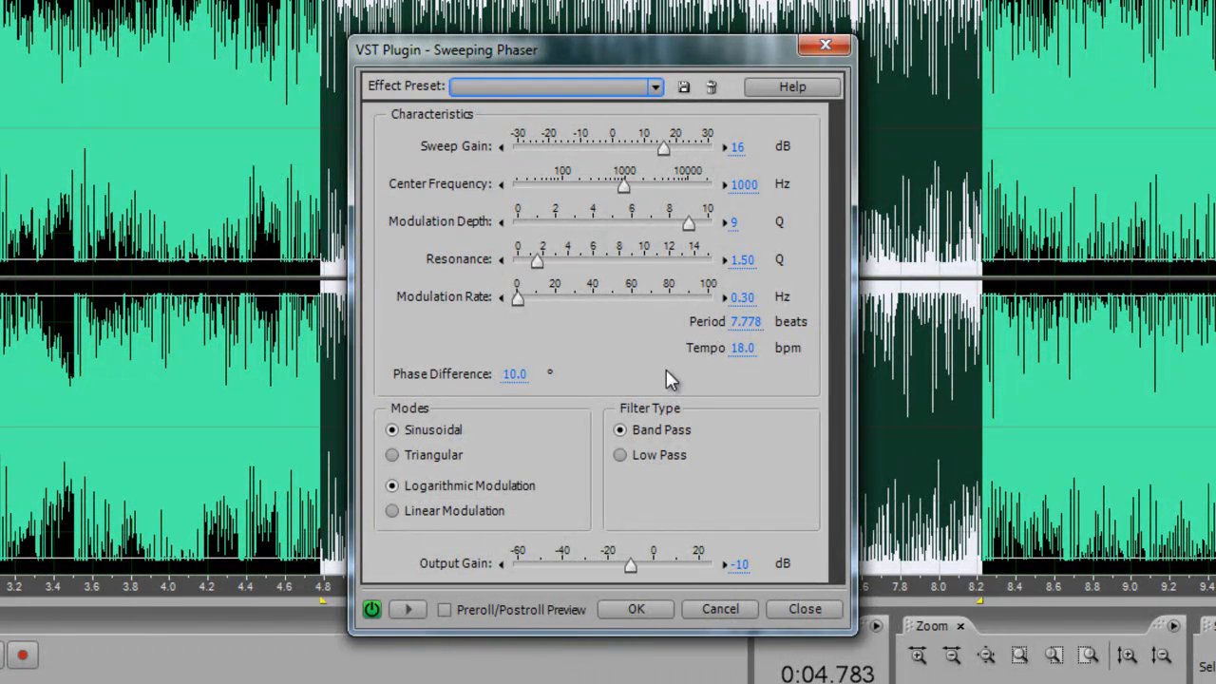
pyautogui.click(741, 348)
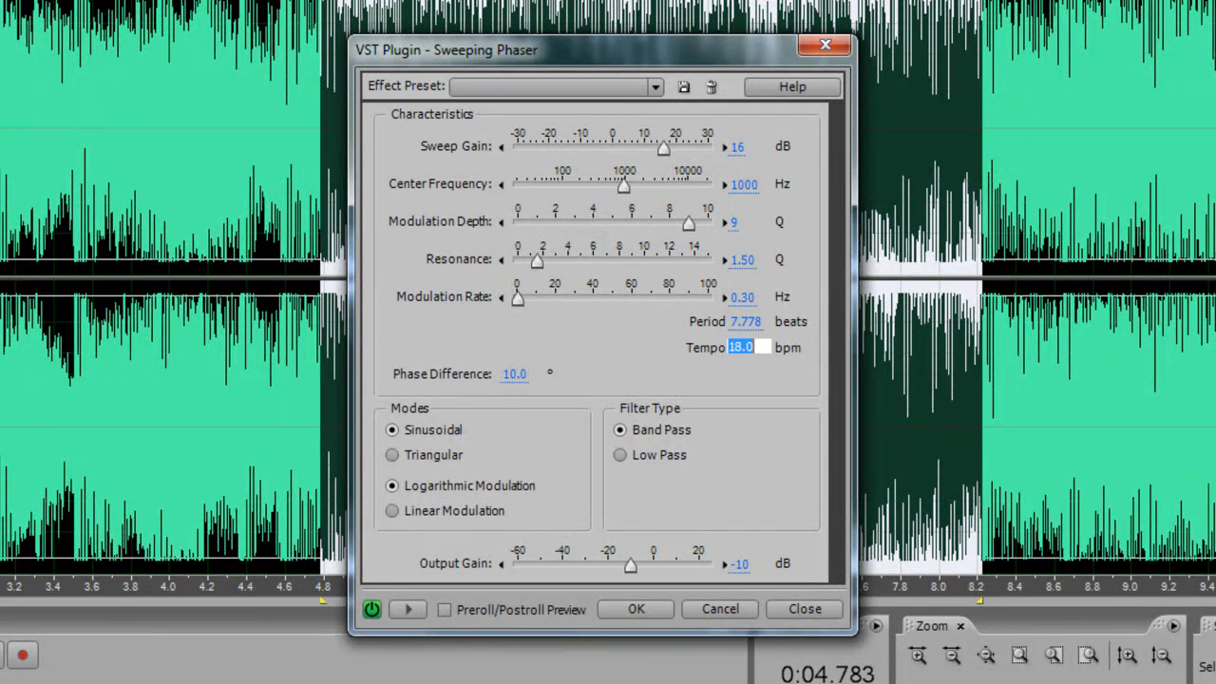
pyautogui.write('141')
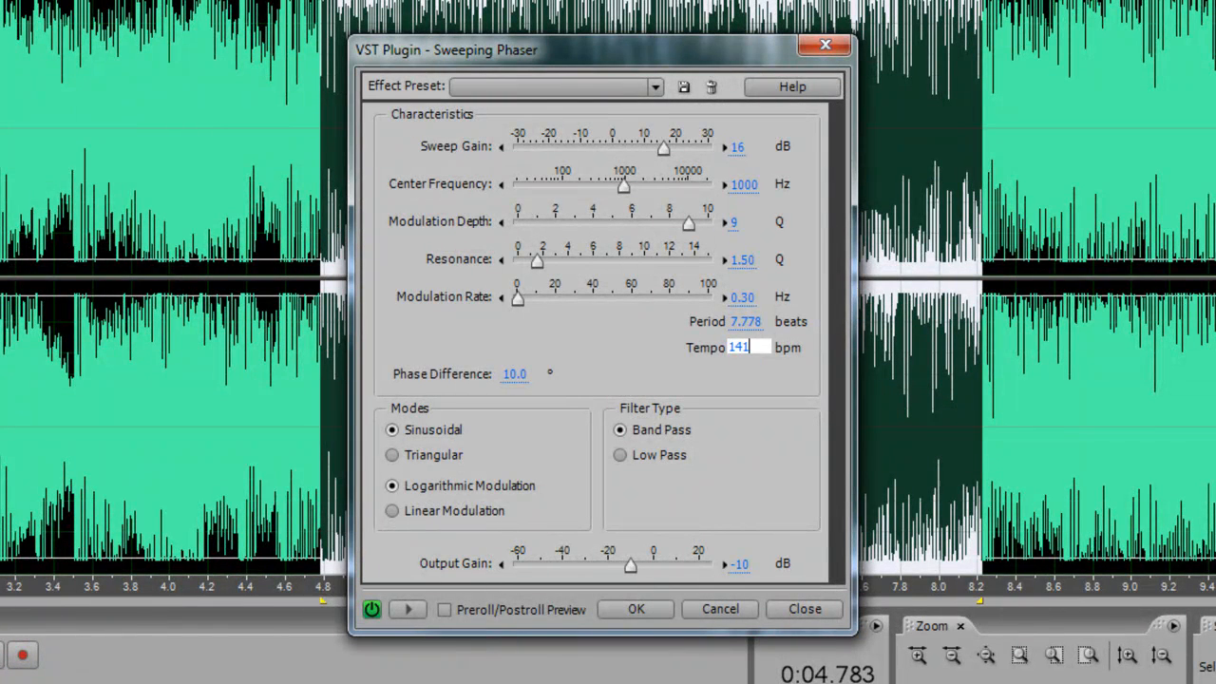
pyautogui.press('Return')
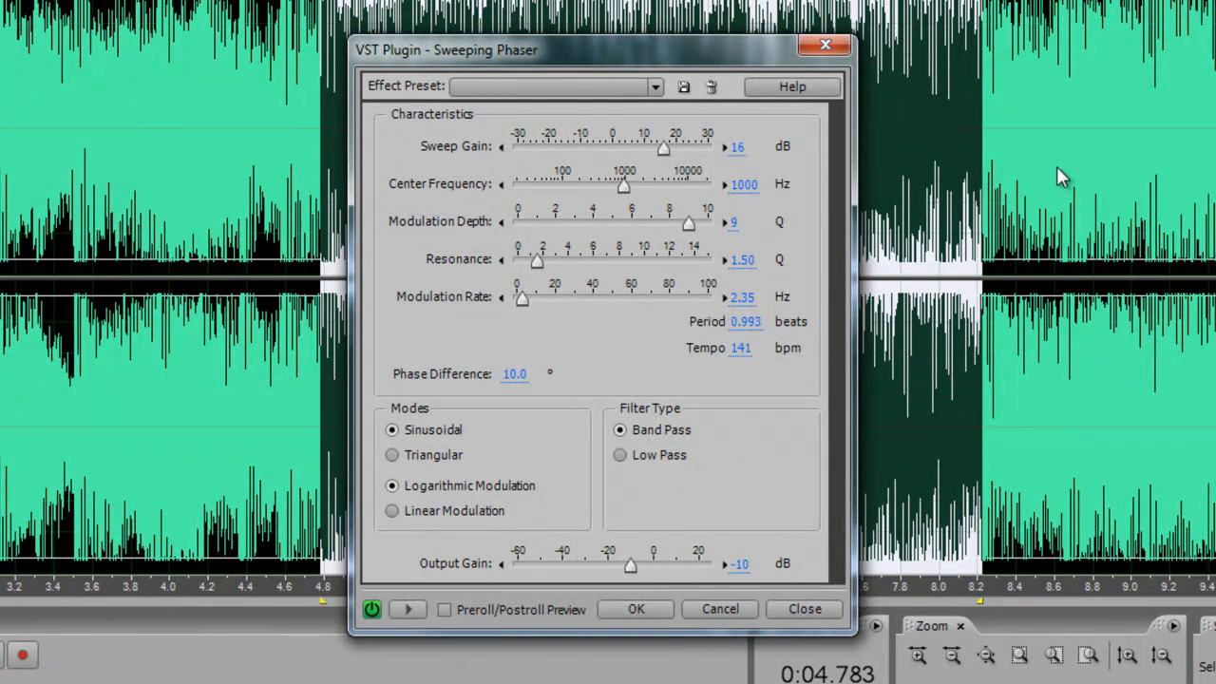
pyautogui.click(741, 321)
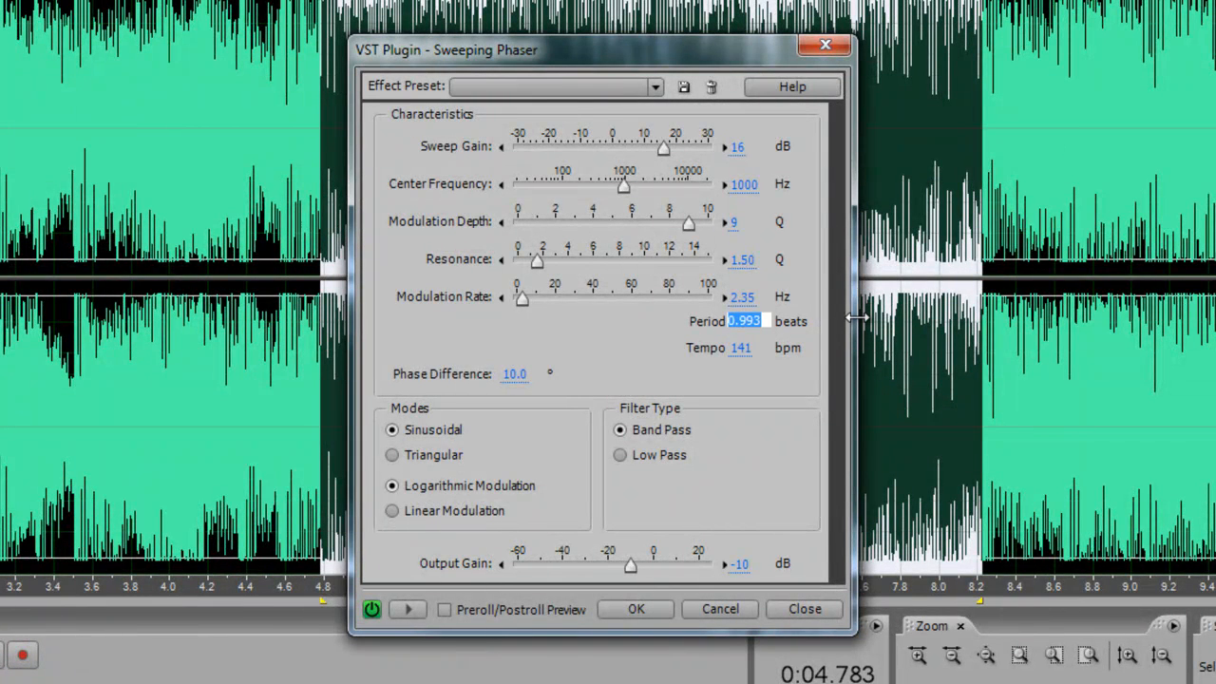
pyautogui.write('8')
pyautogui.press('Return')
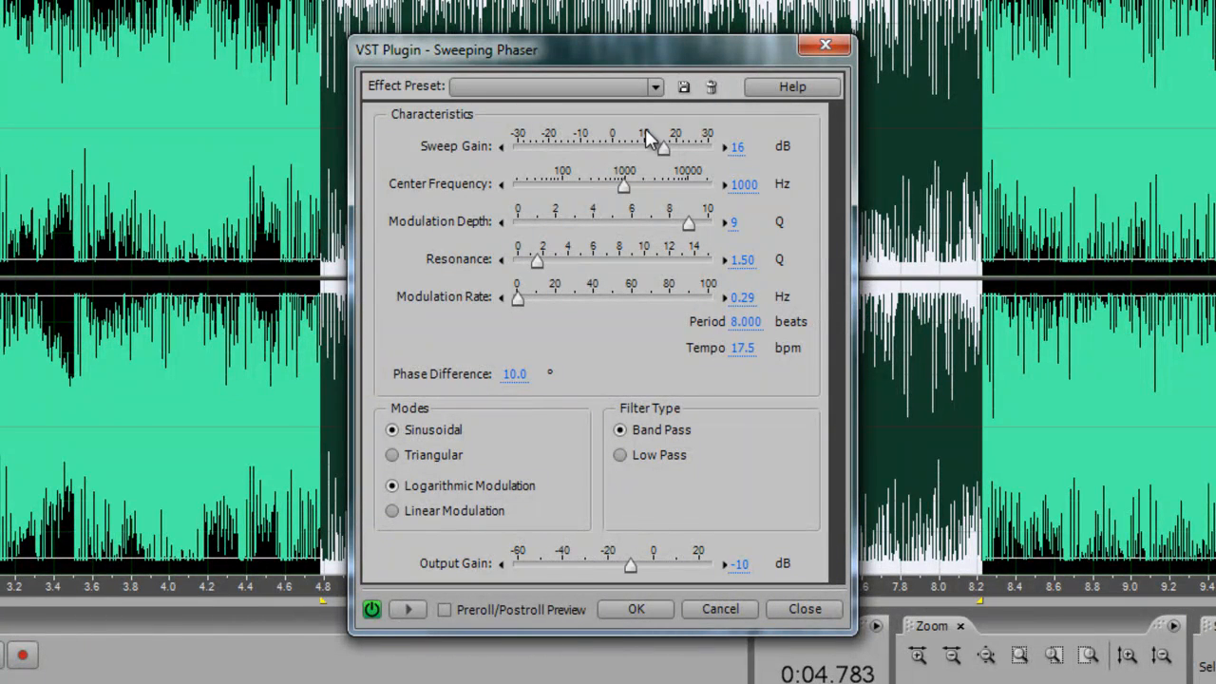
# Compare the phaser's Triangular and Sinusoidal modes by previewing each on the selection, leaving Sinusoidal chosen
pyautogui.click(738, 297)
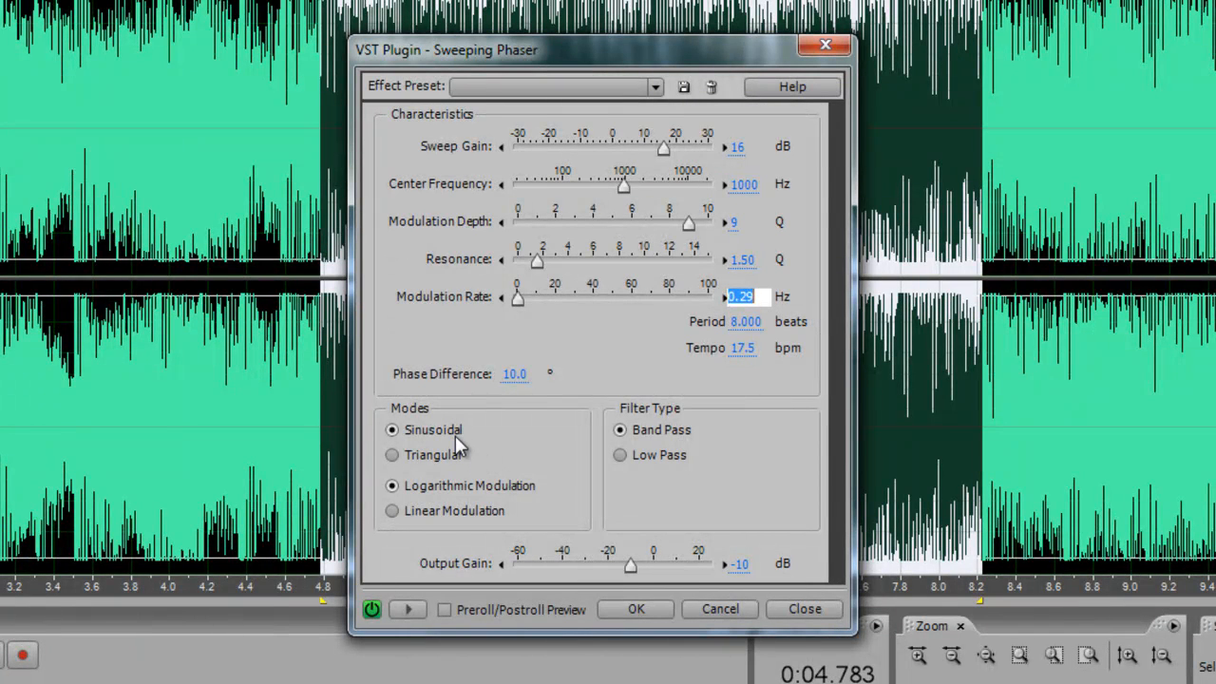
pyautogui.click(426, 428)
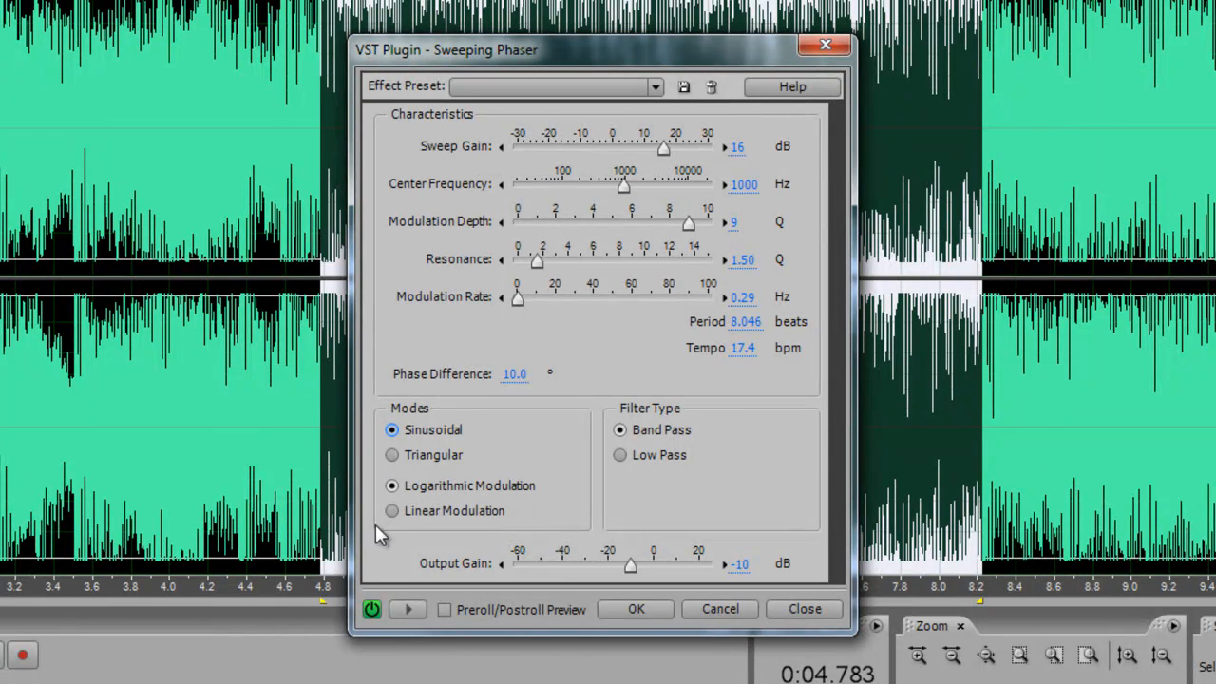
pyautogui.click(424, 451)
pyautogui.click(404, 609)
pyautogui.click(406, 608)
pyautogui.click(427, 430)
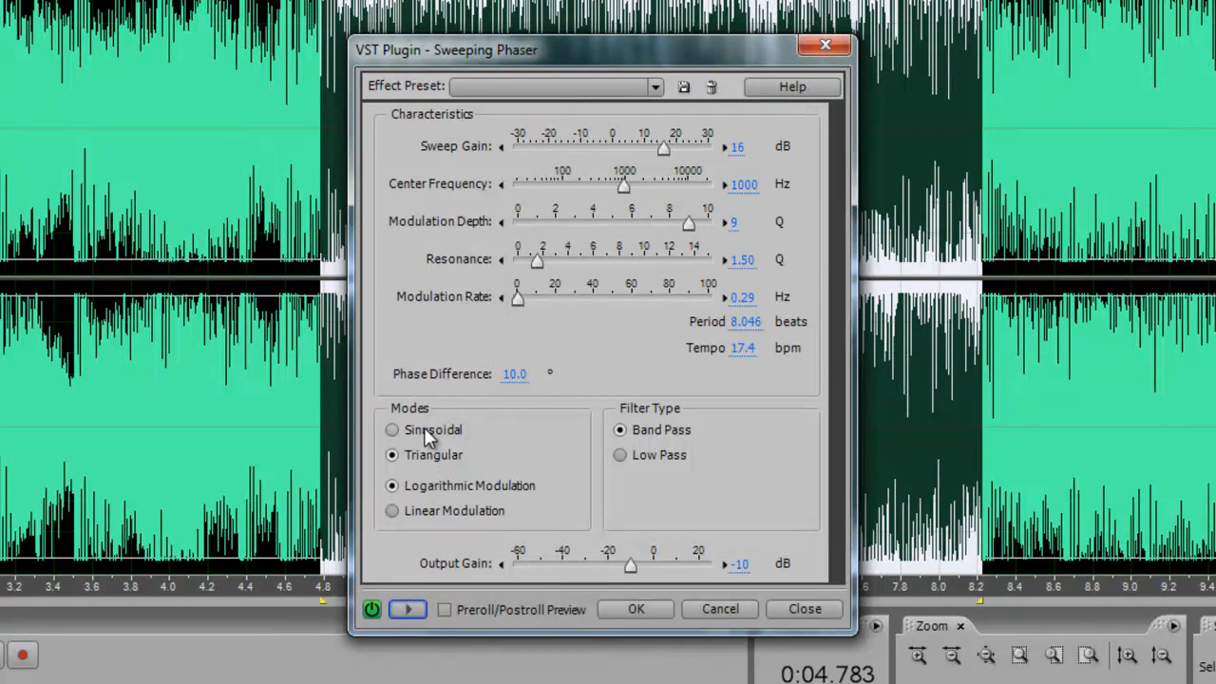
pyautogui.click(406, 608)
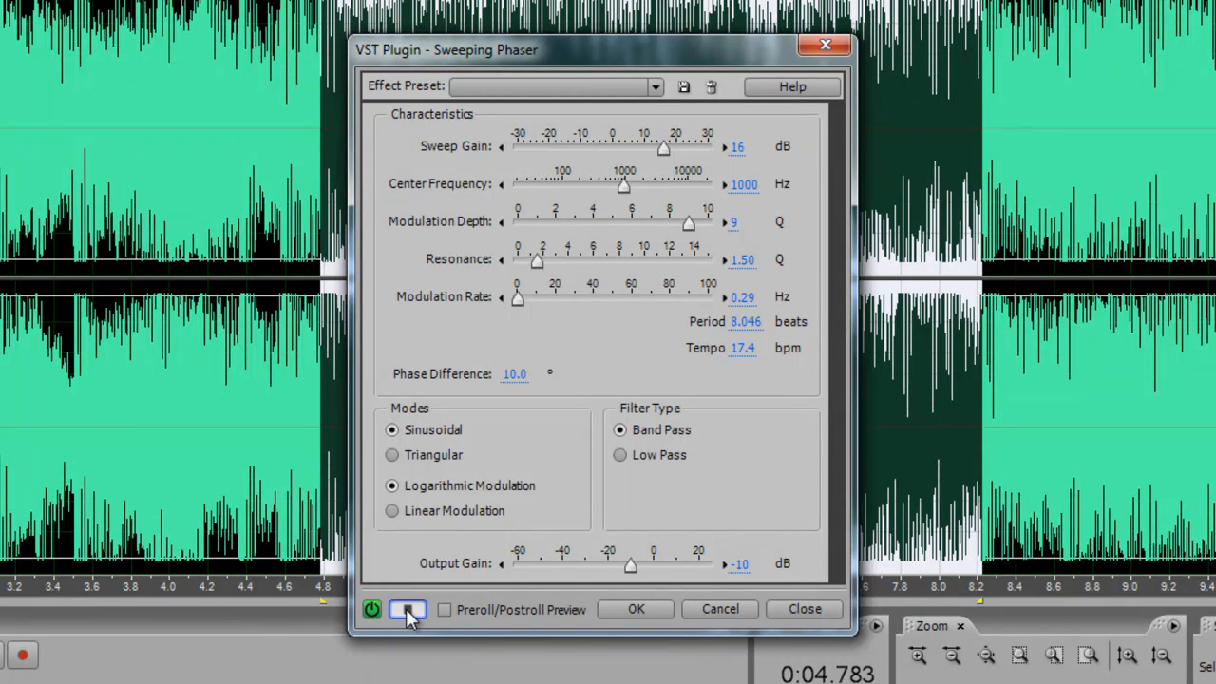
pyautogui.click(408, 611)
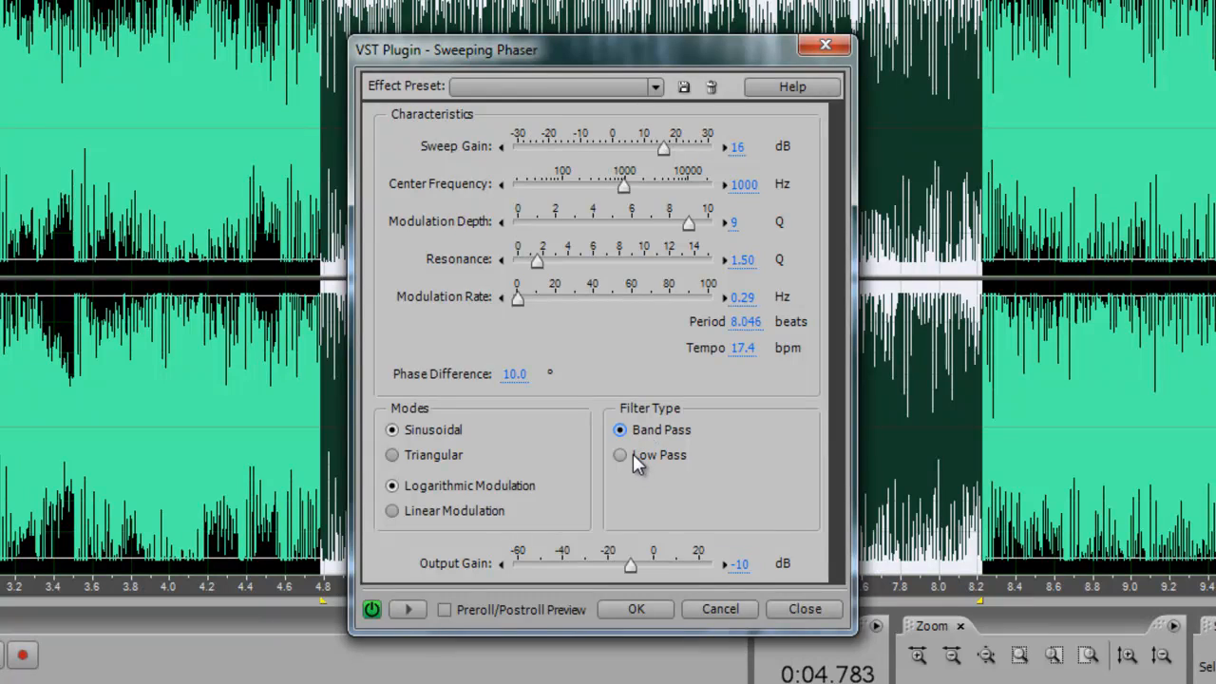
# With the Band Pass filter type chosen, set the phaser's Sweep Gain to -12 dB and preview the effect
pyautogui.click(407, 609)
pyautogui.click(648, 431)
pyautogui.moveTo(662, 149); pyautogui.dragTo(615, 152)
pyautogui.moveTo(615, 148); pyautogui.dragTo(574, 156)
pyautogui.click(406, 610)
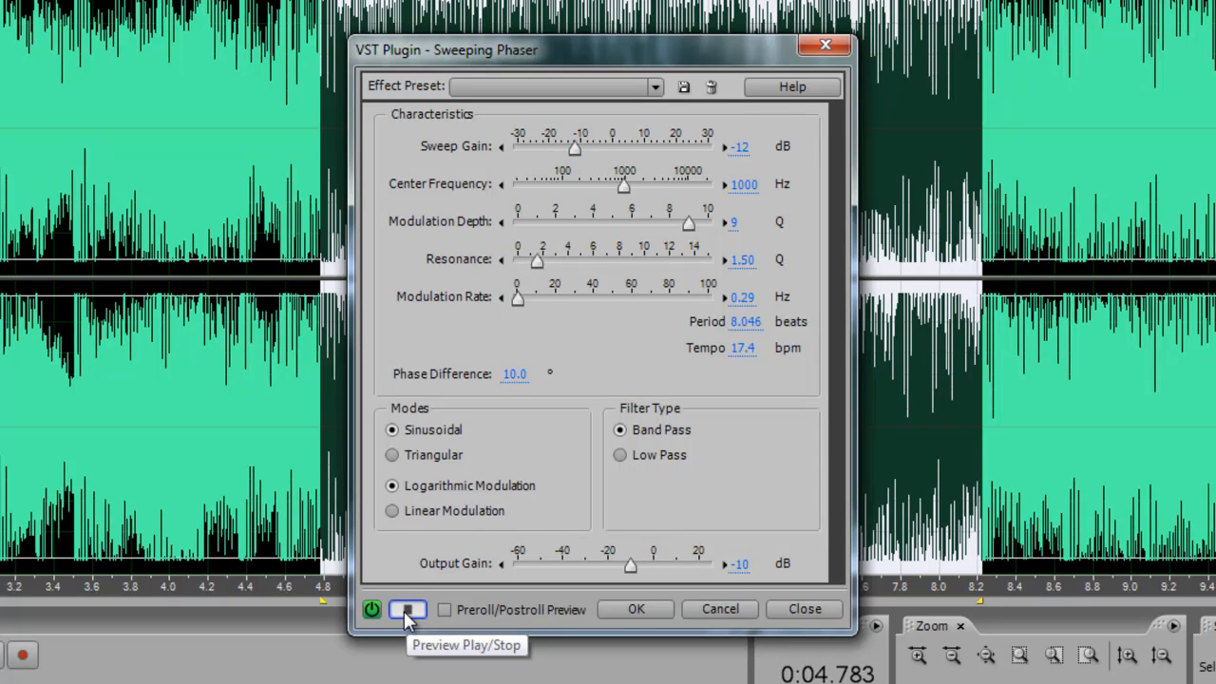
pyautogui.click(407, 611)
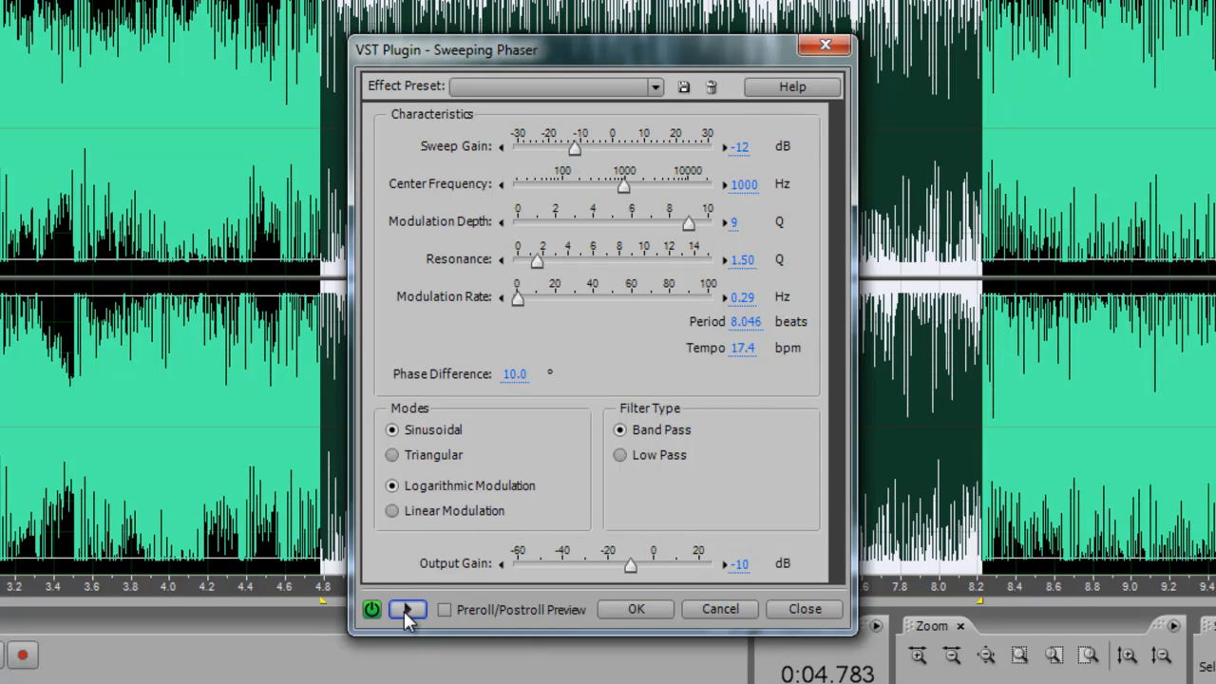
# Set the phaser's Sweep Gain to 15 dB
pyautogui.moveTo(576, 149); pyautogui.dragTo(672, 196)
pyautogui.click(738, 148)
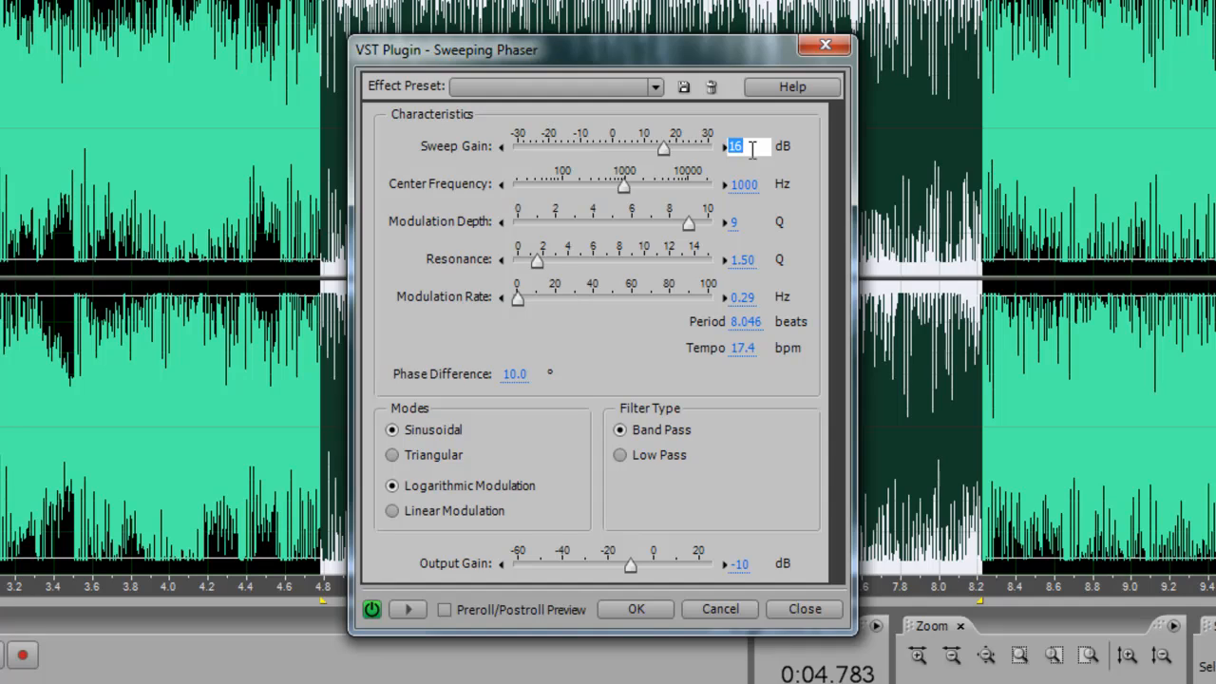
pyautogui.write('15')
pyautogui.press('Return')
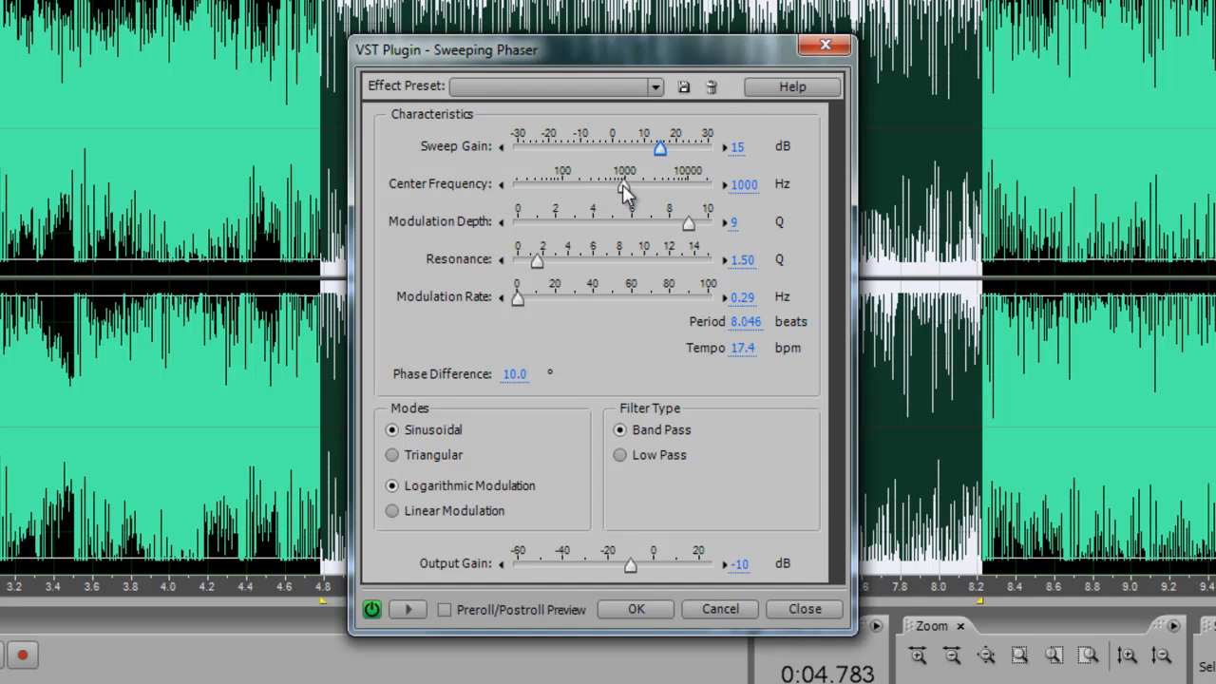
# Try a Center Frequency of 550 Hz with a preview of the phaser and return the value to 1000 Hz
pyautogui.moveTo(624, 190); pyautogui.dragTo(608, 195)
pyautogui.click(410, 609)
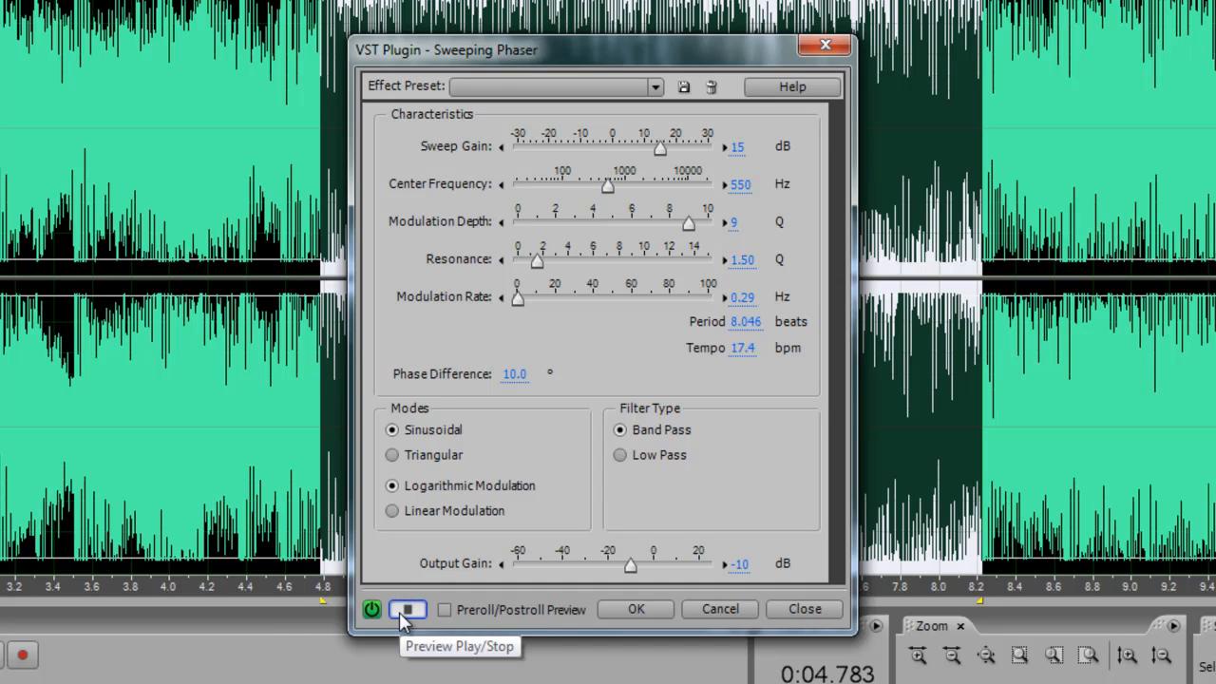
pyautogui.click(400, 611)
pyautogui.click(737, 186)
pyautogui.write('1')
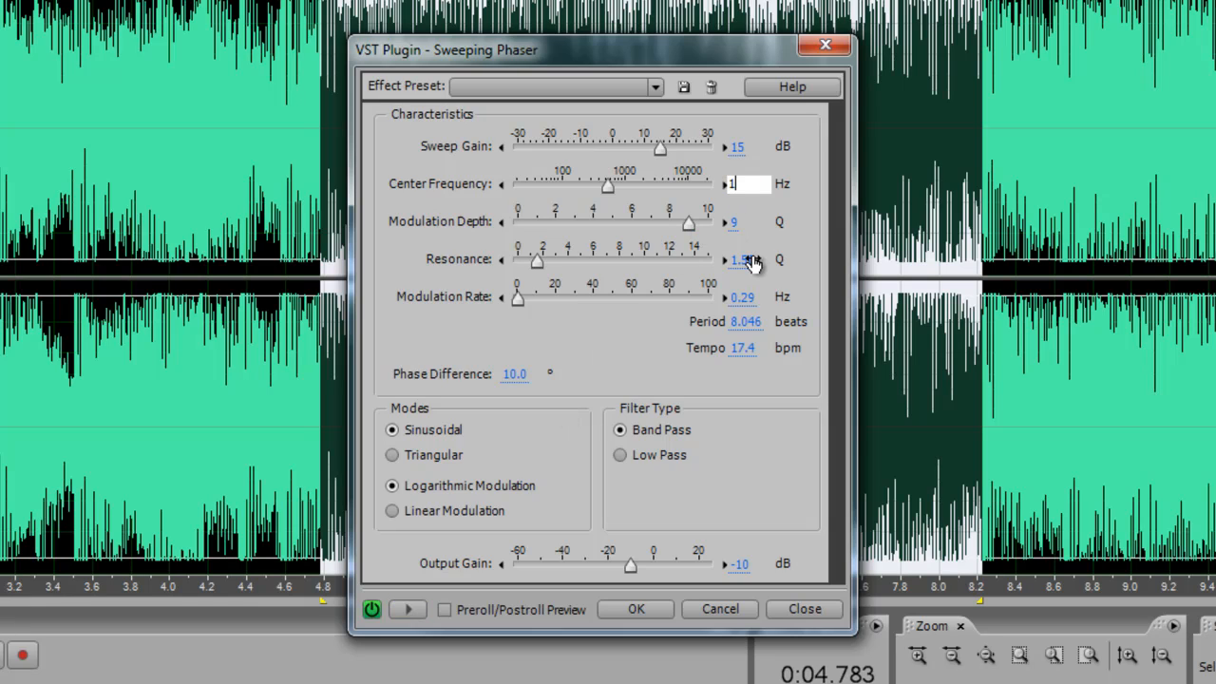
pyautogui.write('000')
pyautogui.press('Return')
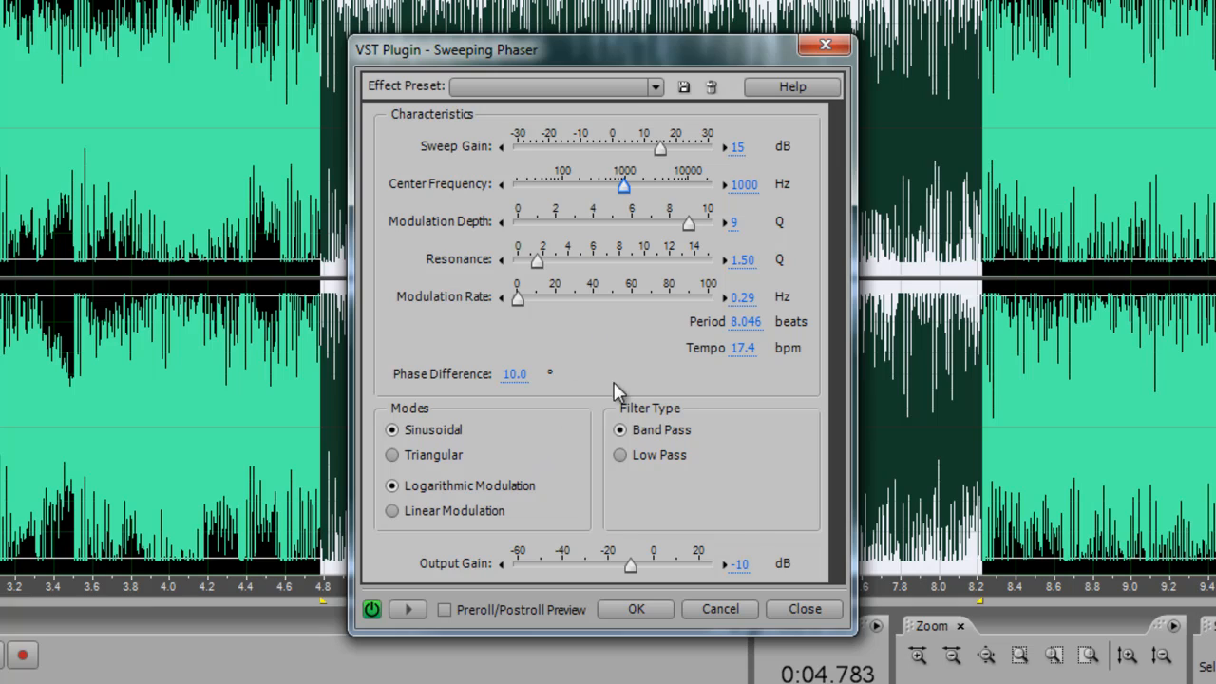
# Lower the phaser's Output Gain to -14.20 dB, preview the result, and apply the effect to the selected passage
pyautogui.moveTo(627, 565); pyautogui.dragTo(621, 576)
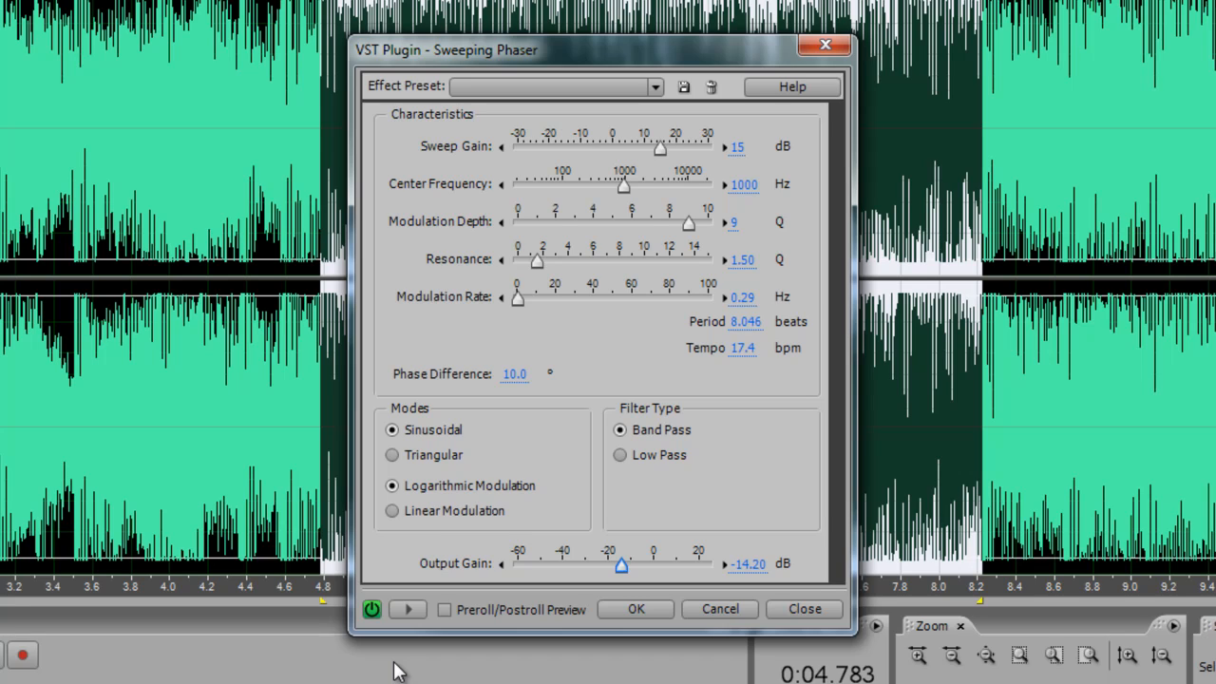
pyautogui.click(404, 610)
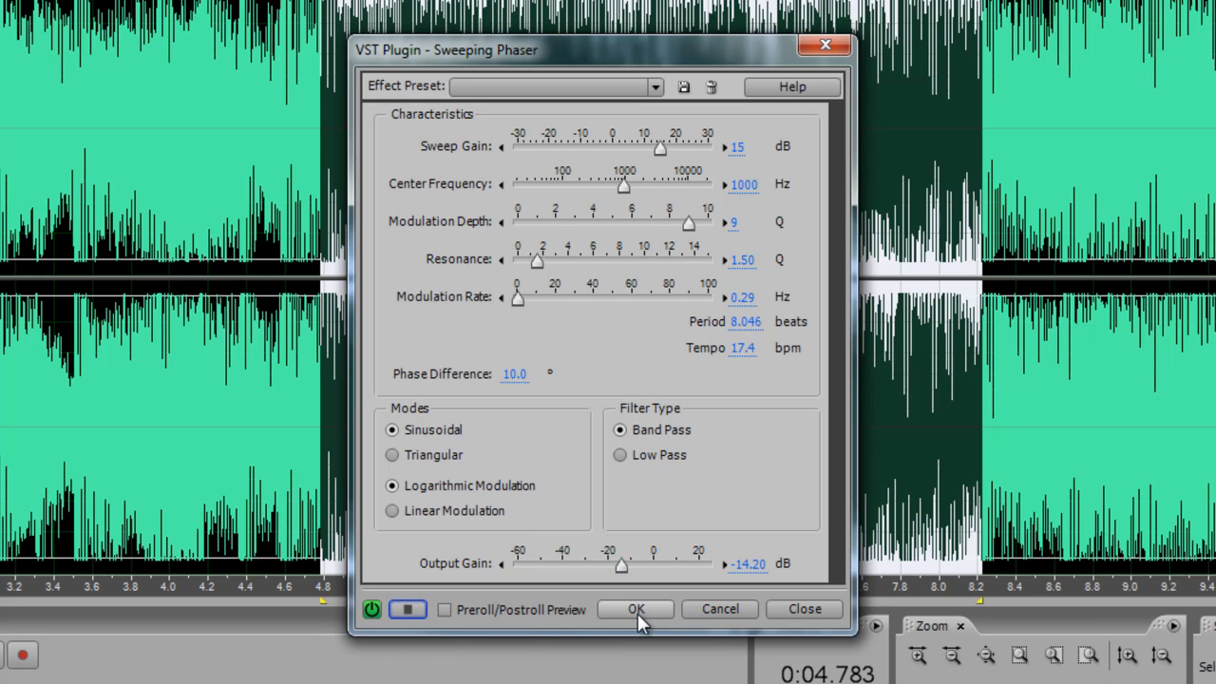
pyautogui.click(408, 610)
pyautogui.click(636, 609)
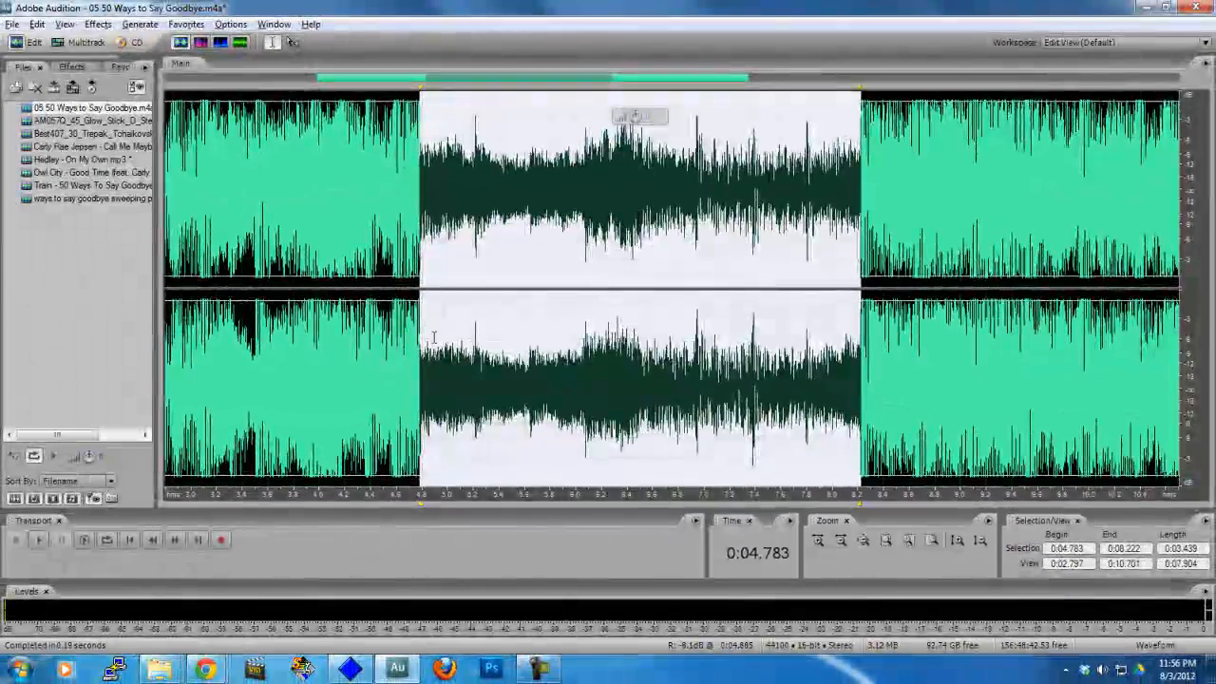
# Clear the selection and play the edited song from 0:03.500 through the processed passage
pyautogui.click(431, 342)
pyautogui.scroll(-3, 431, 332)
pyautogui.click(356, 285)
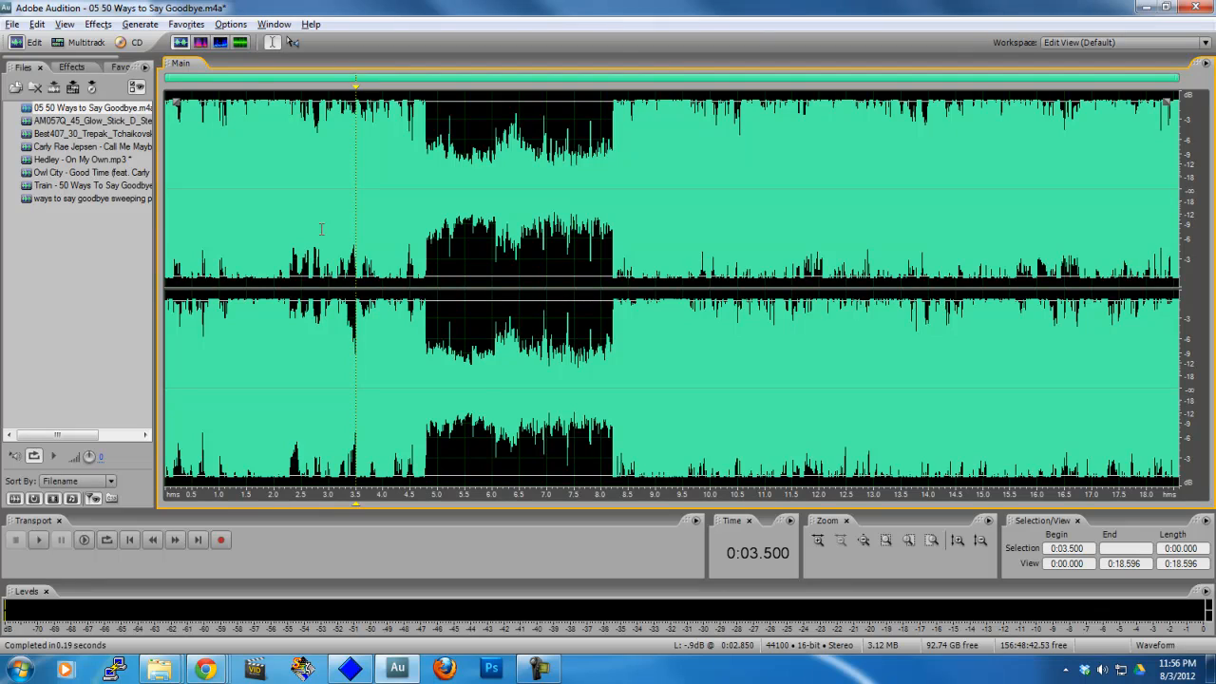
pyautogui.click(344, 164)
pyautogui.click(357, 180)
pyautogui.press('space')
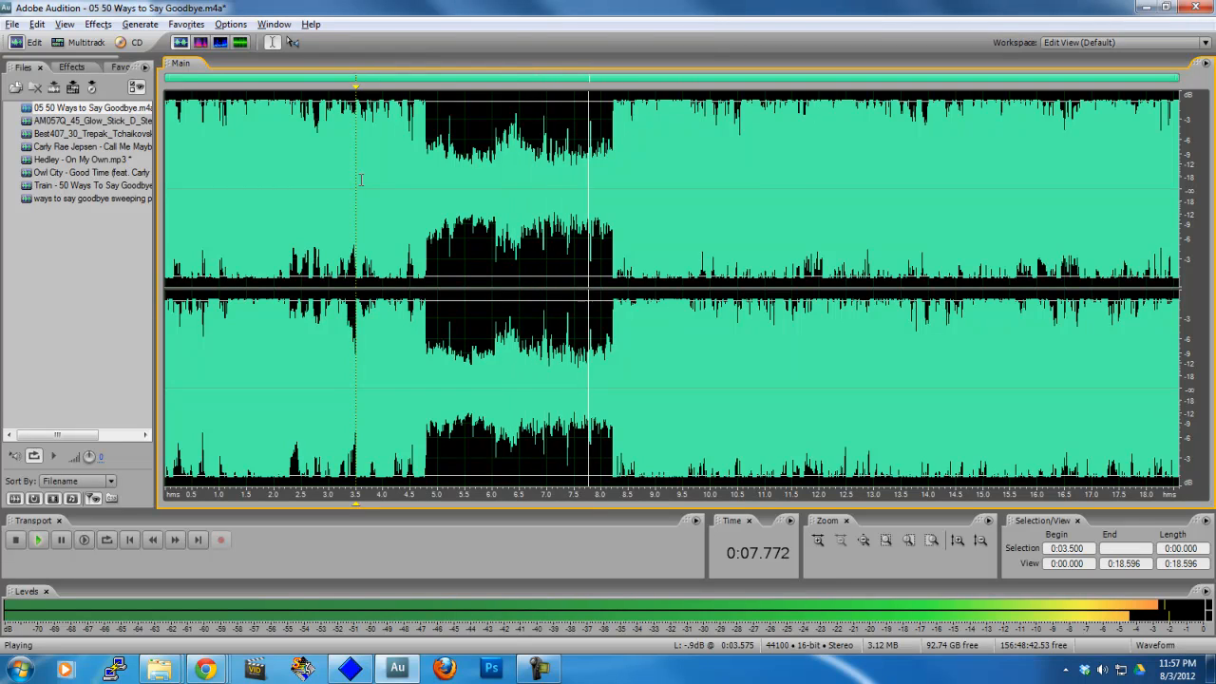
pyautogui.press('space')
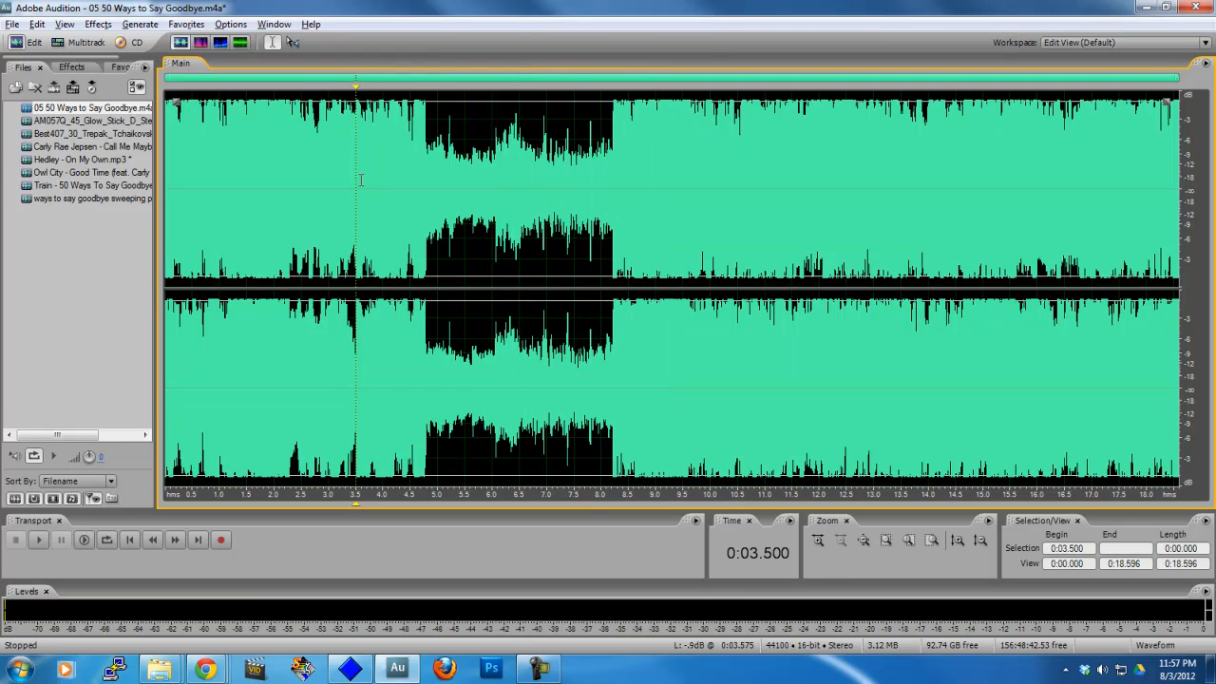
# Open Train - 50 Ways To Say Goodbye.mp3 and listen to it from 0:14.712 and from 0:10.000
pyautogui.doubleClick(95, 185)
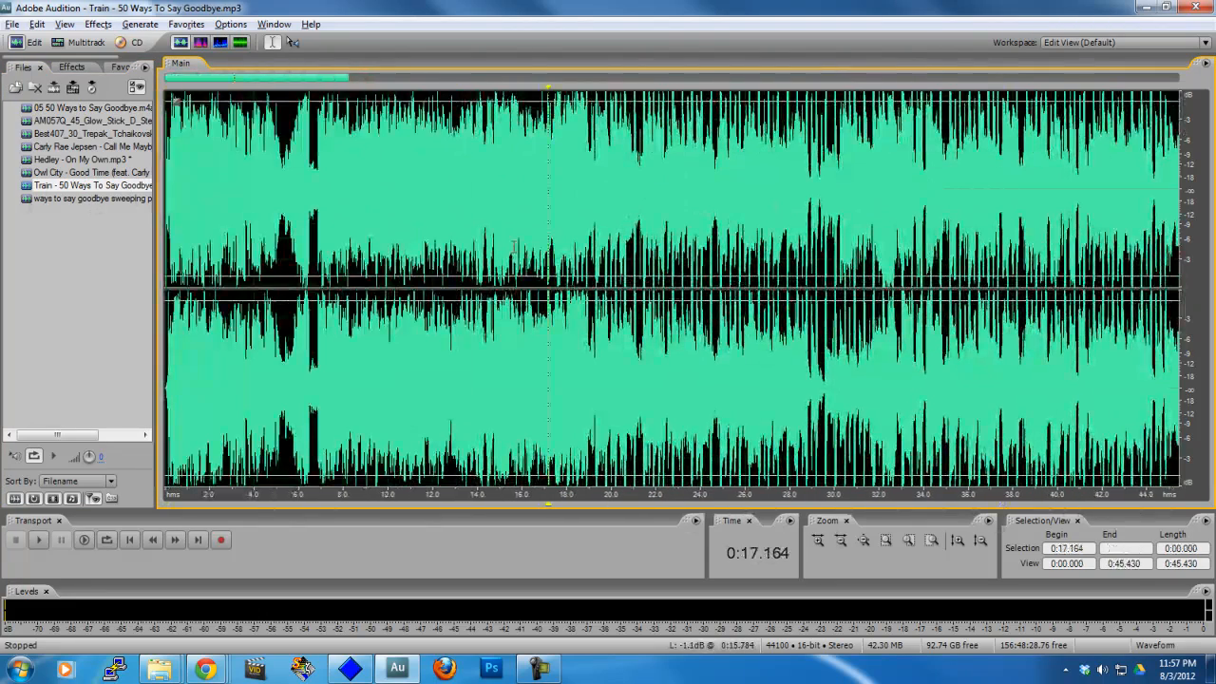
pyautogui.click(493, 249)
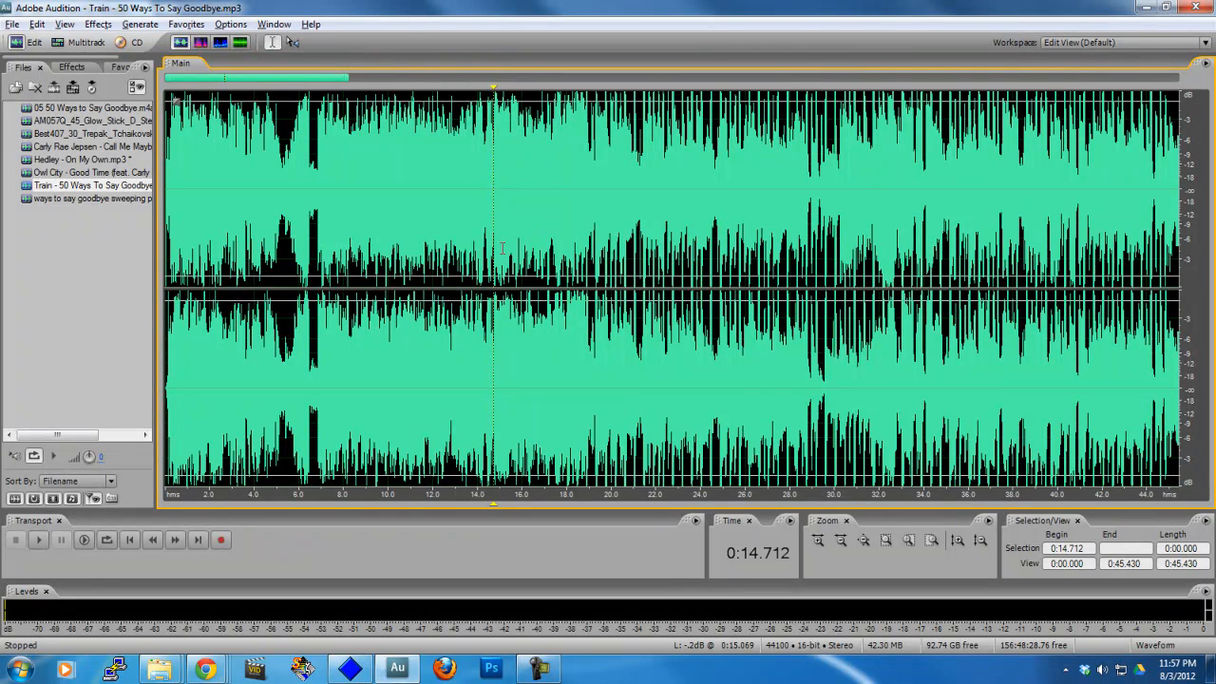
pyautogui.press('space')
pyautogui.press('space')
pyautogui.click(390, 279)
pyautogui.press('space')
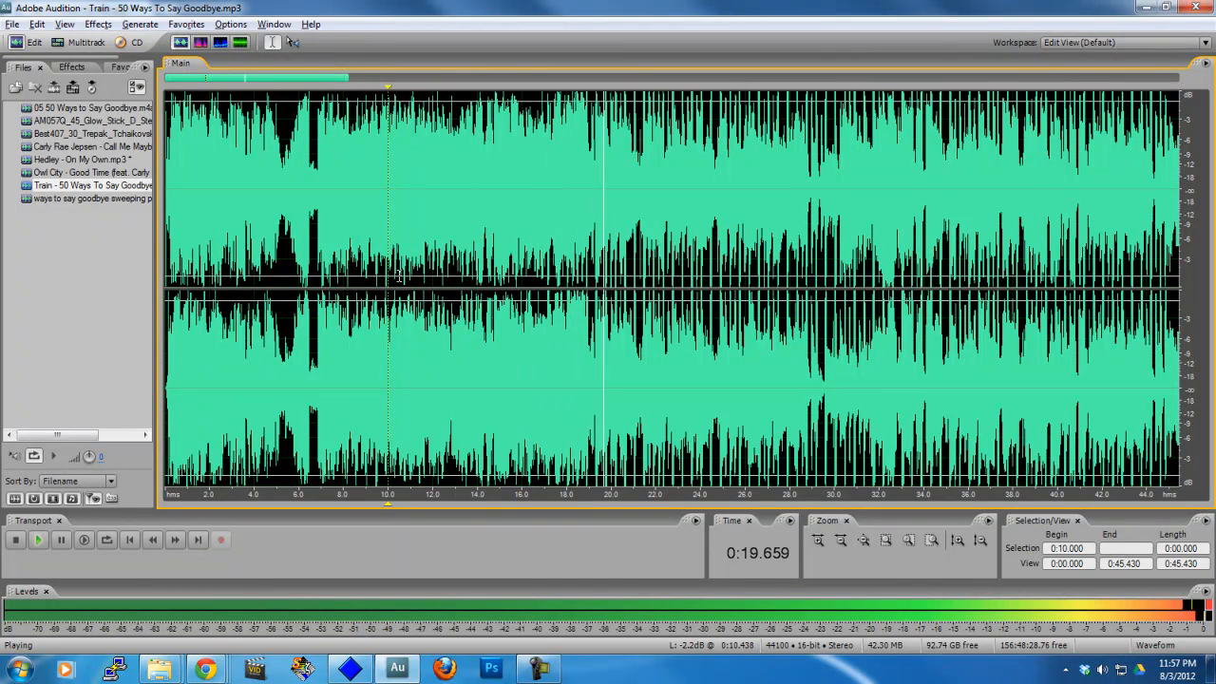
pyautogui.press('space')
# Play Train - 50 Ways To Say Goodbye.mp3 from the very beginning, stopping after the passage has been heard
pyautogui.moveTo(705, 266); pyautogui.dragTo(165, 266)
pyautogui.click(165, 266)
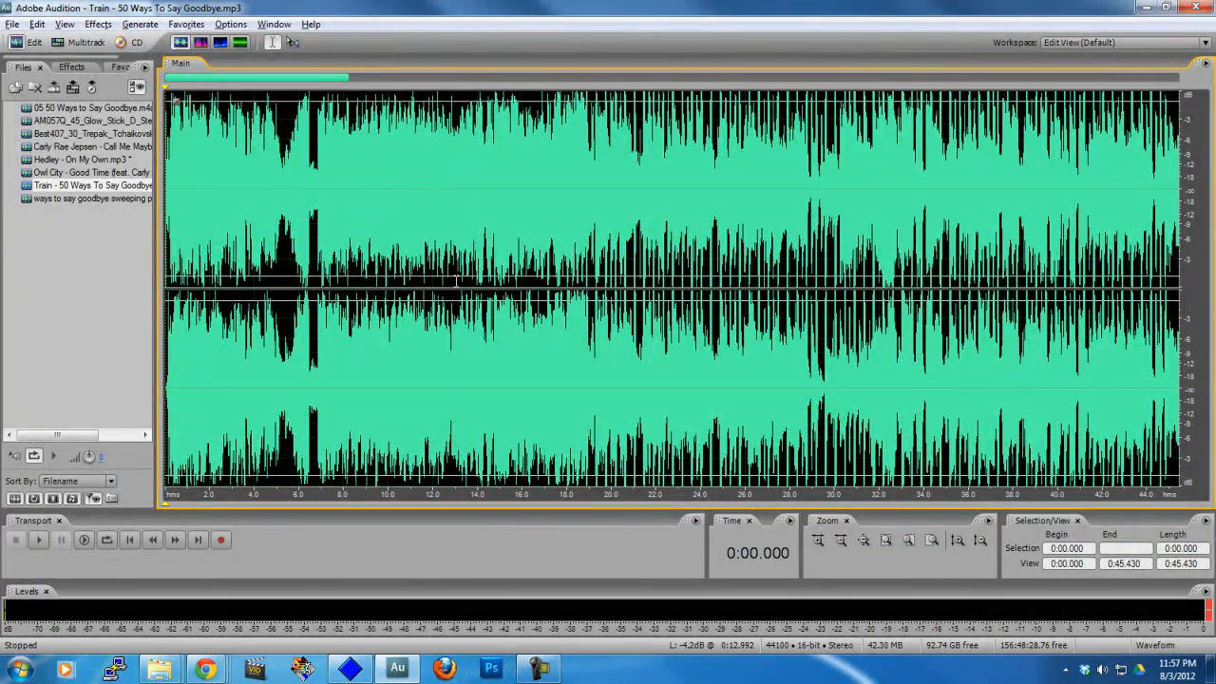
pyautogui.press('space')
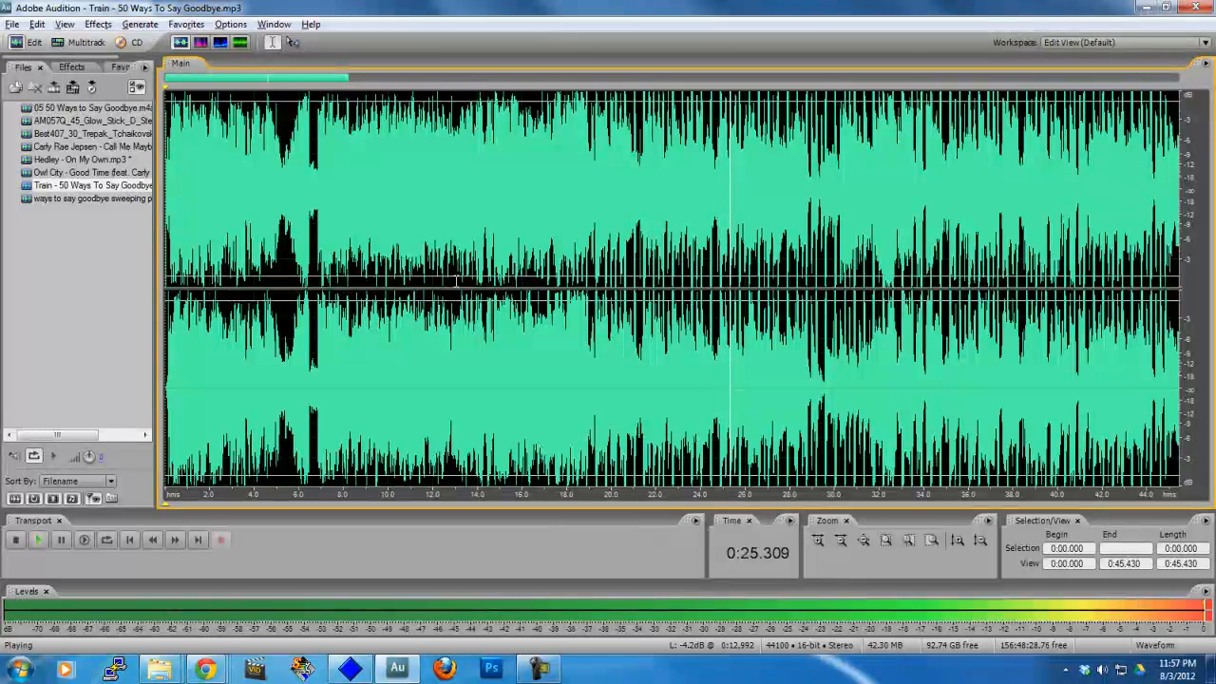
pyautogui.press('space')
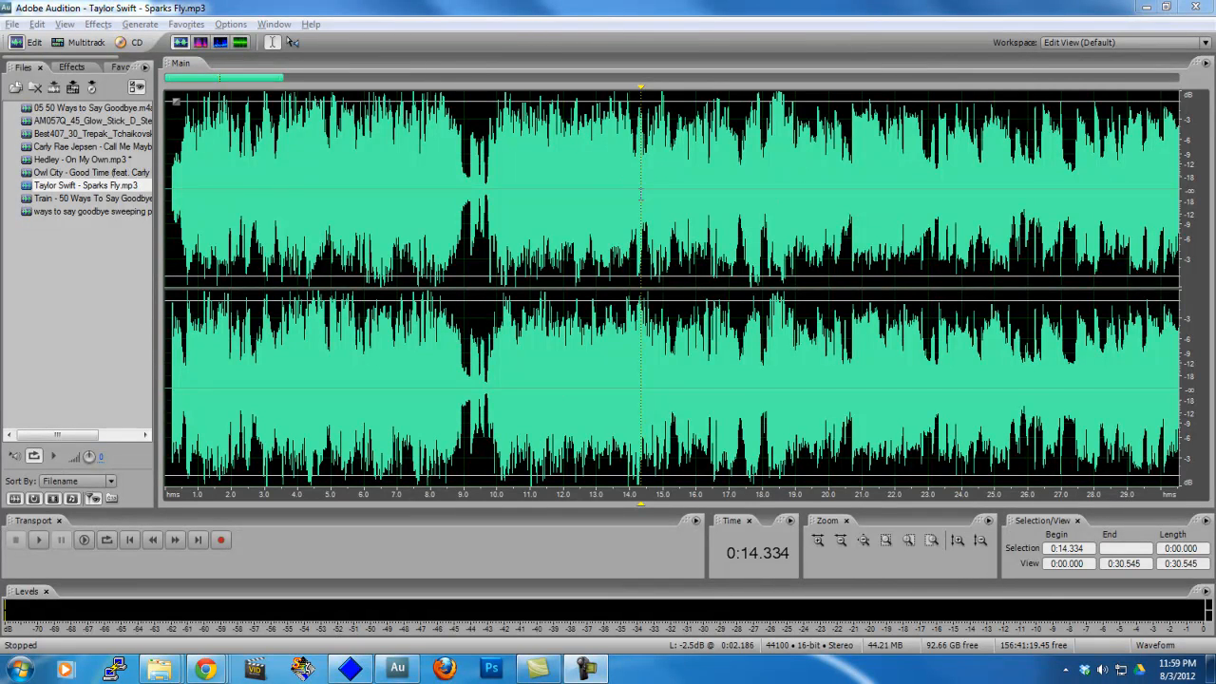
# Play Taylor Swift - Sparks Fly.mp3 from 0:14.425, stop playback, and place the cursor at 0:12.000
pyautogui.click(650, 264)
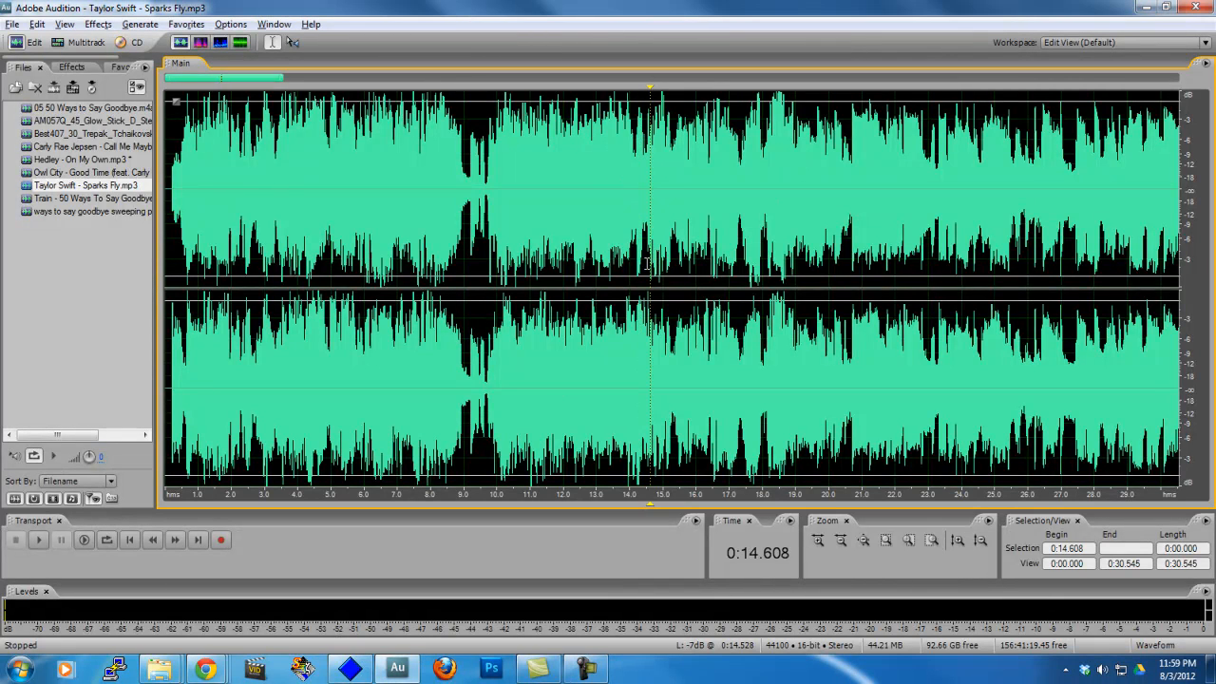
pyautogui.click(644, 264)
pyautogui.press('space')
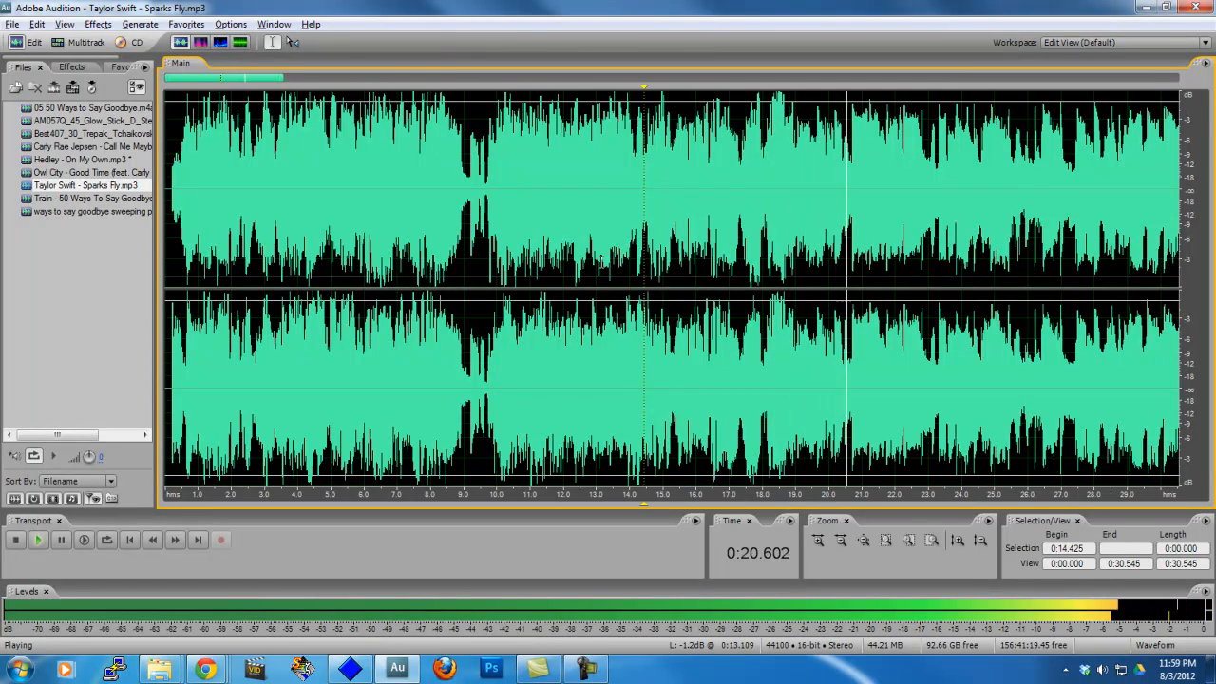
pyautogui.click(564, 204)
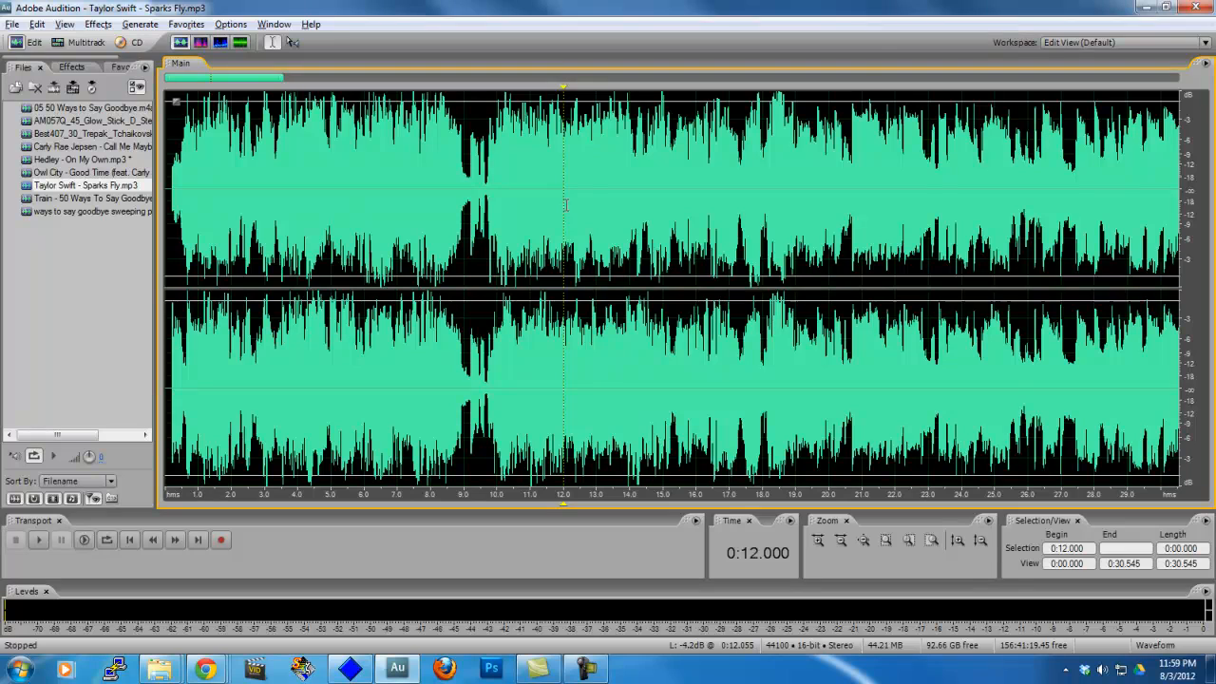